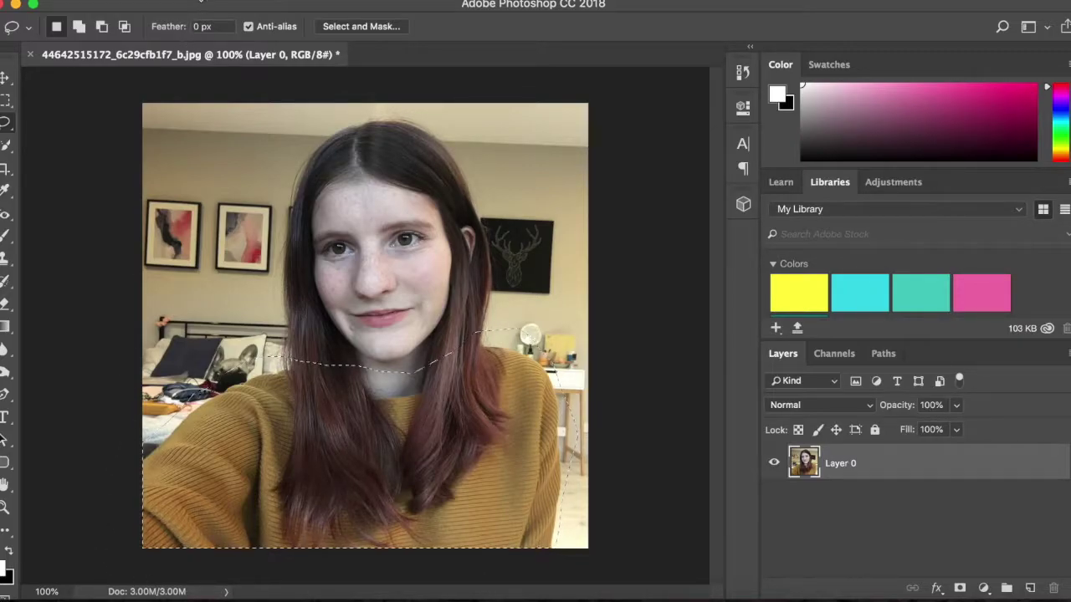
# Step: Recolour the yellow sweater inside the selection to magenta-pink by lowering the Yellows hue with Hue/Saturation
pyautogui.click(225, 2)
pyautogui.moveTo(291, 31)
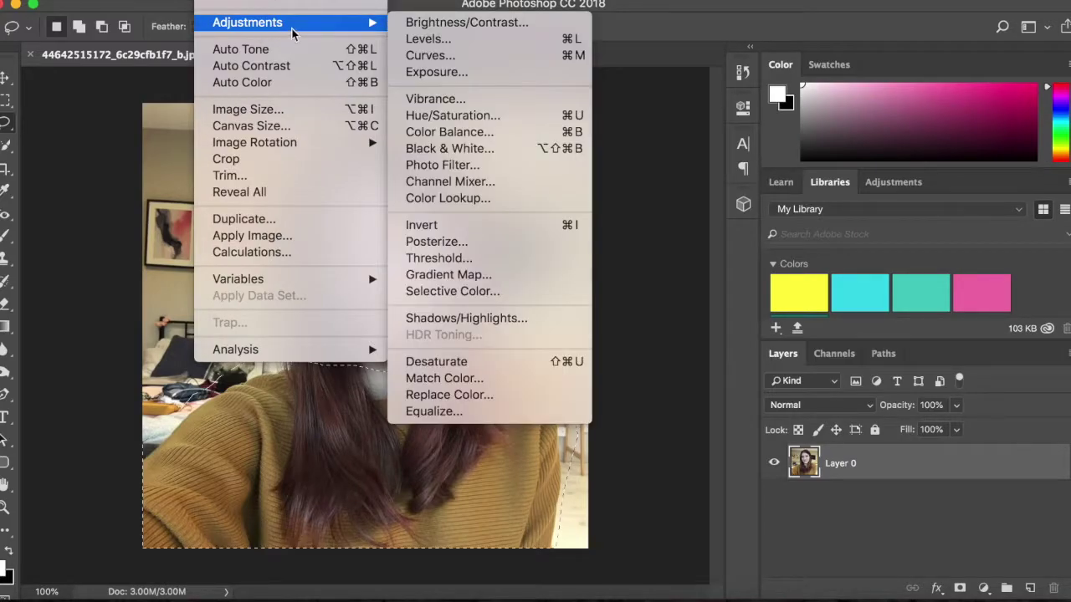
pyautogui.click(468, 115)
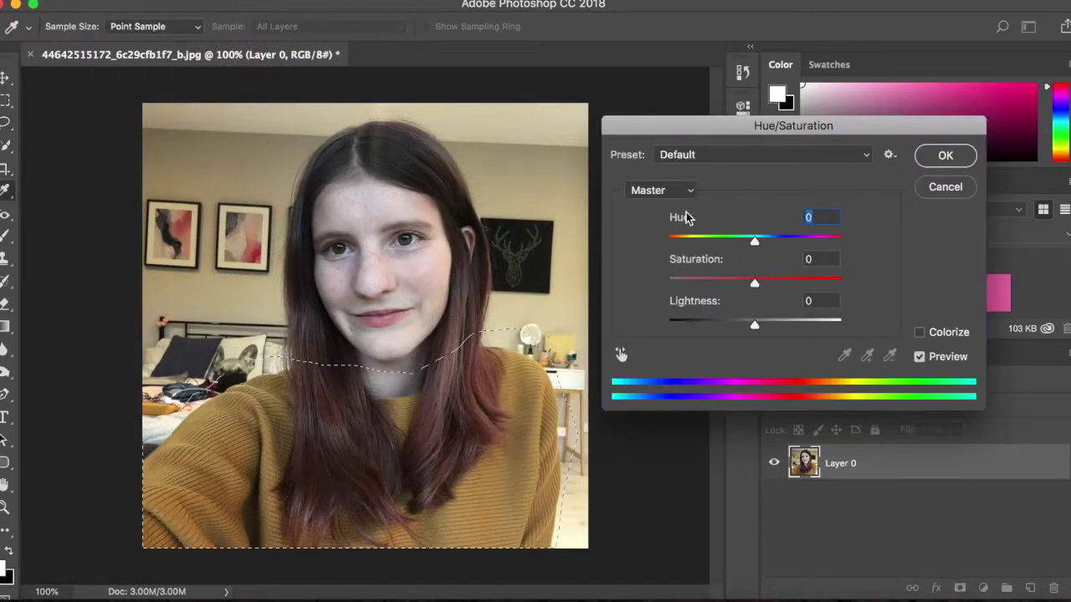
pyautogui.click(676, 192)
pyautogui.click(670, 219)
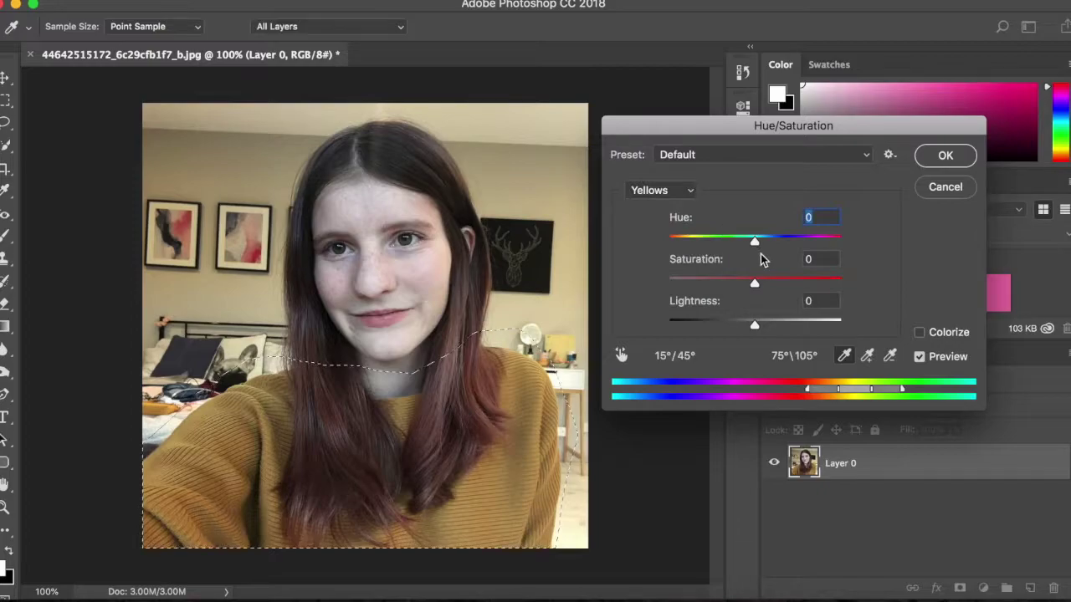
pyautogui.moveTo(755, 244); pyautogui.dragTo(705, 248)
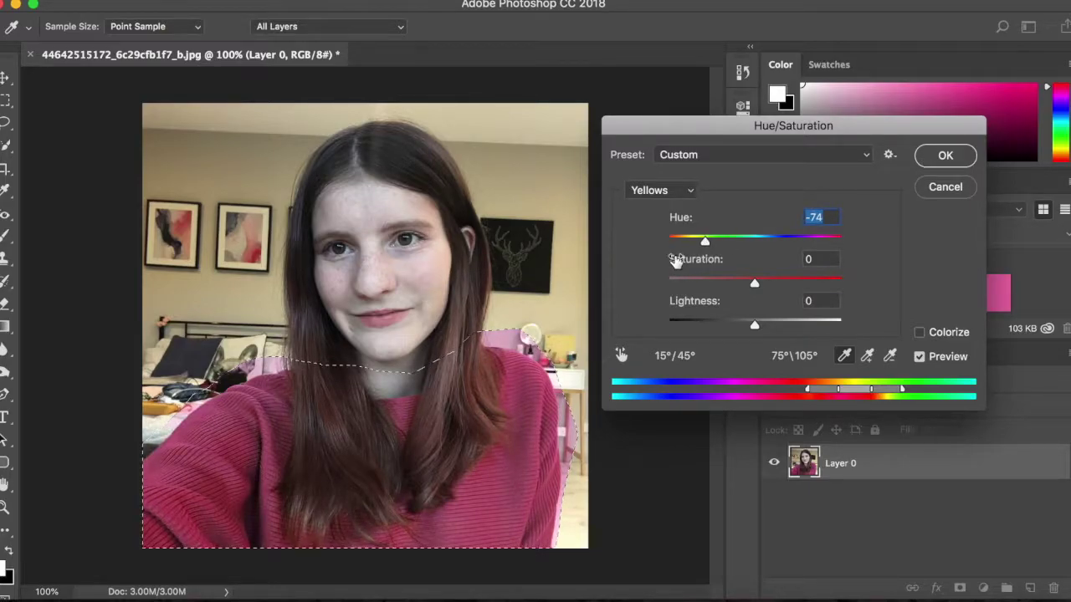
pyautogui.moveTo(700, 243)
pyautogui.mouseDown()
pyautogui.moveTo(691, 242)
pyautogui.moveTo(766, 244)
pyautogui.moveTo(826, 266)
pyautogui.moveTo(849, 253)
pyautogui.moveTo(833, 240)
pyautogui.moveTo(721, 240)
pyautogui.mouseUp()
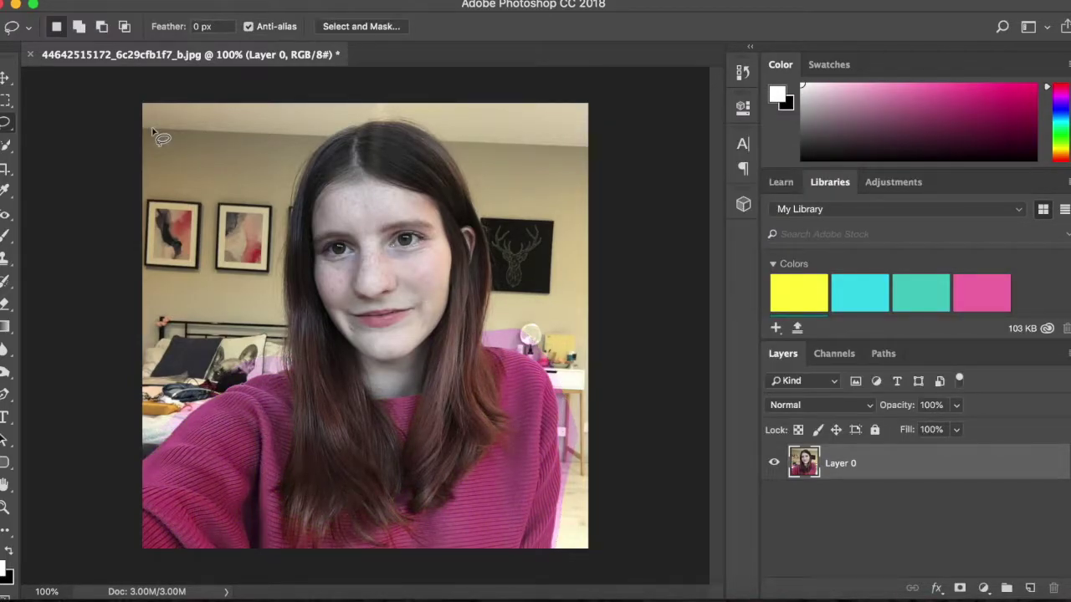
# Step: Add an empty layer above the portrait and make Layer 0 the active layer again
pyautogui.click(1030, 588)
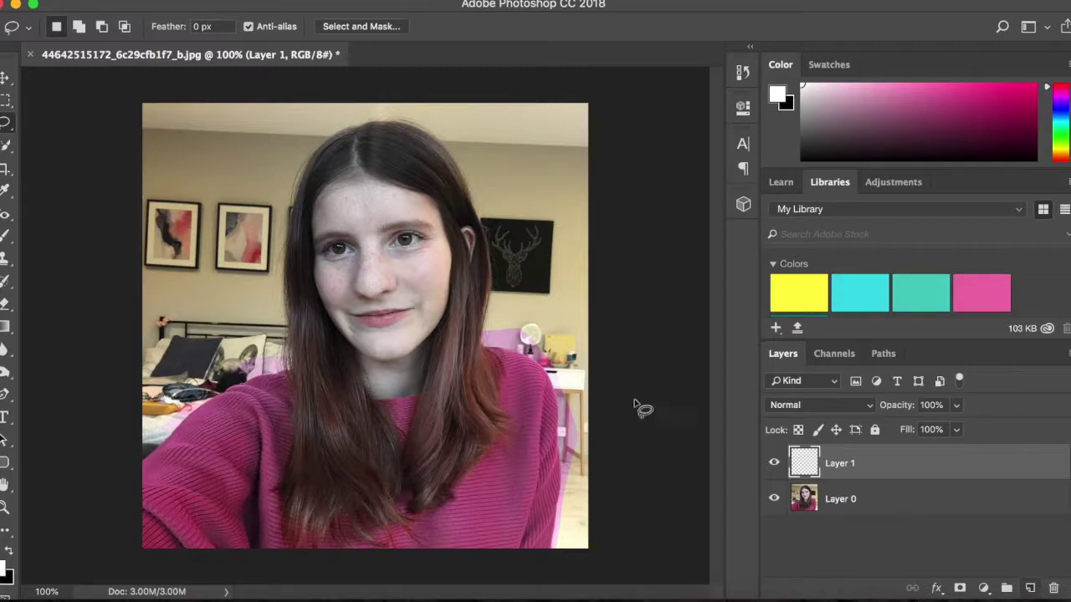
pyautogui.click(7, 237)
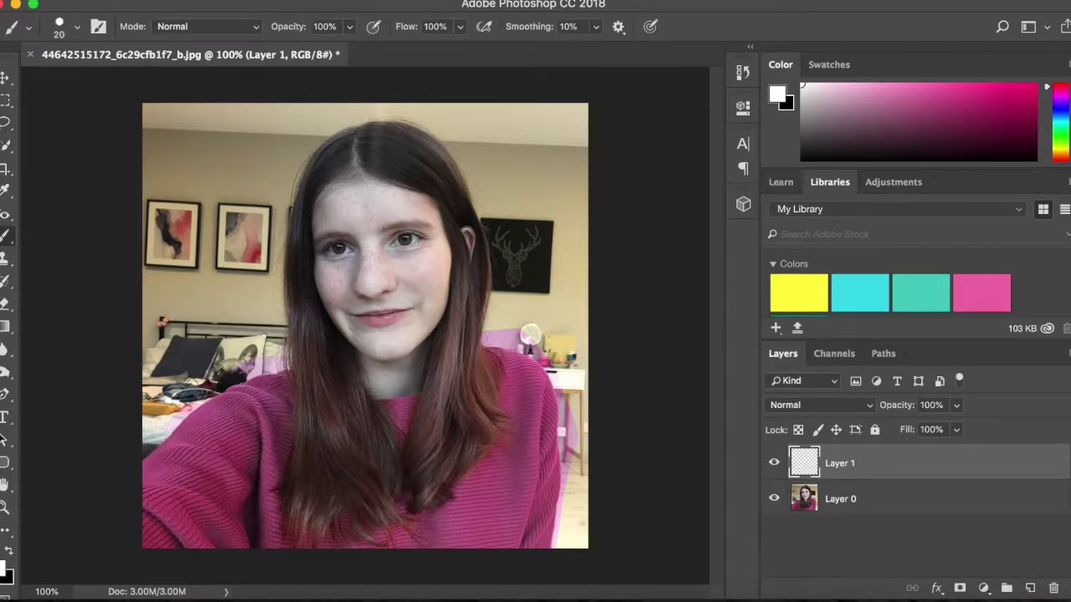
pyautogui.click(919, 491)
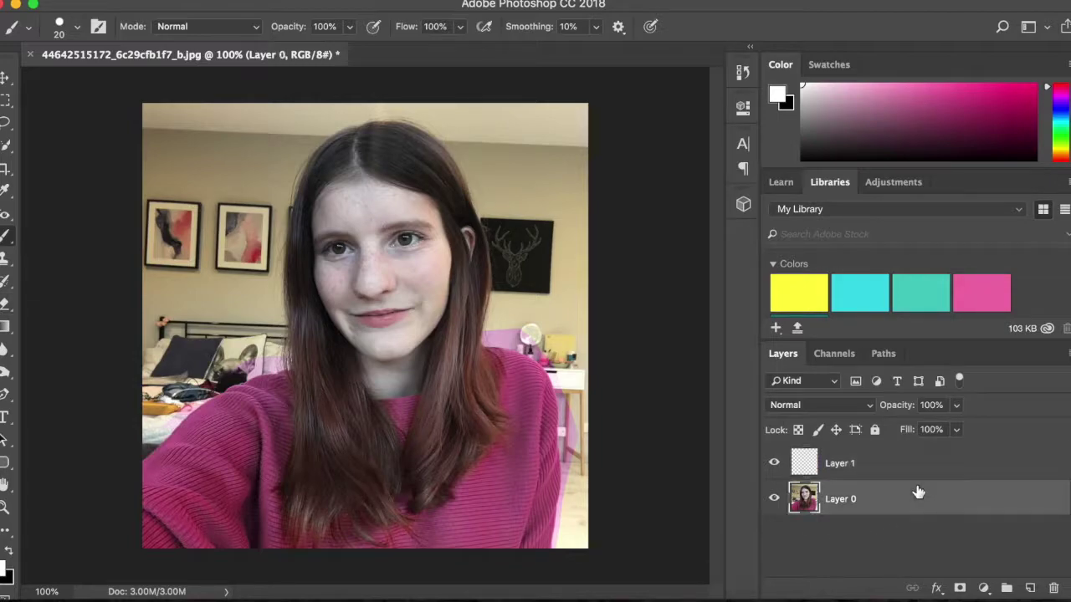
# Step: Set up the Dodge tool with a 67 px brush for lightening the portrait layer
pyautogui.click(6, 325)
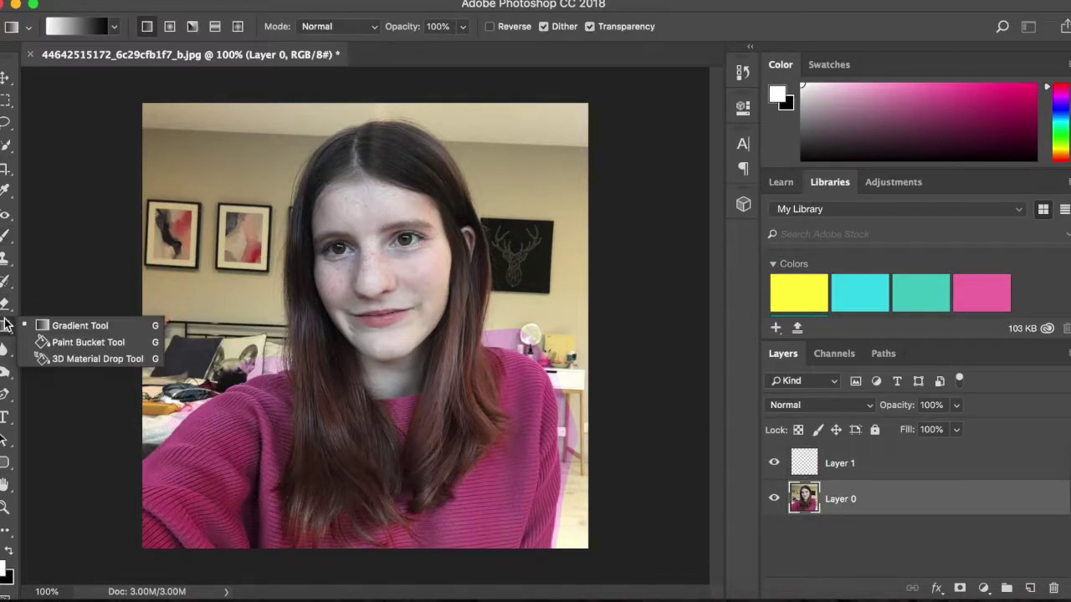
pyautogui.click(6, 381)
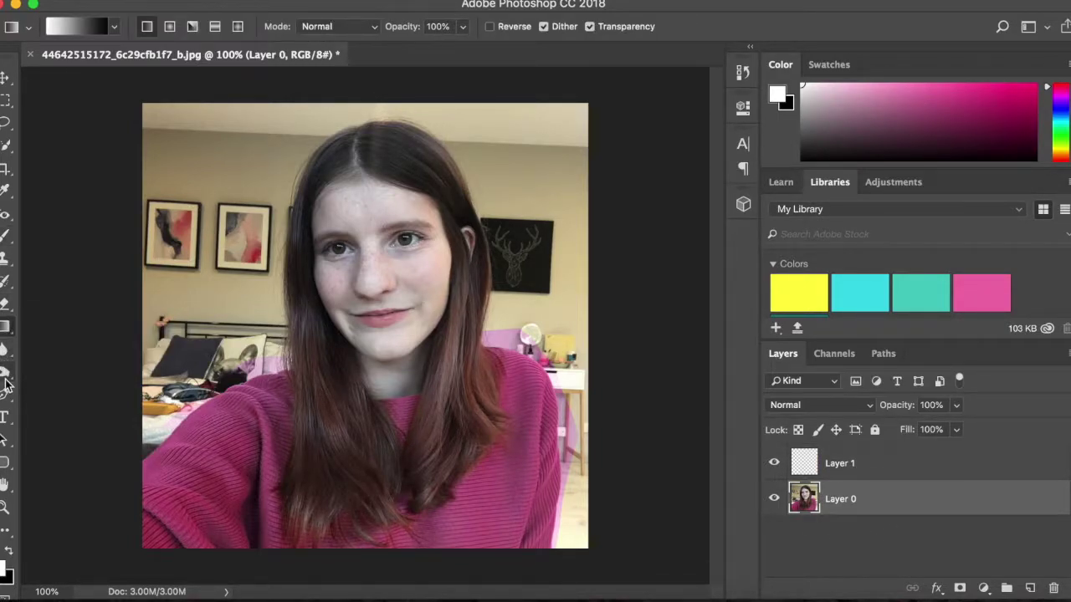
pyautogui.moveTo(6, 383)
pyautogui.mouseDown()
pyautogui.moveTo(81, 394)
pyautogui.moveTo(78, 370)
pyautogui.mouseUp()
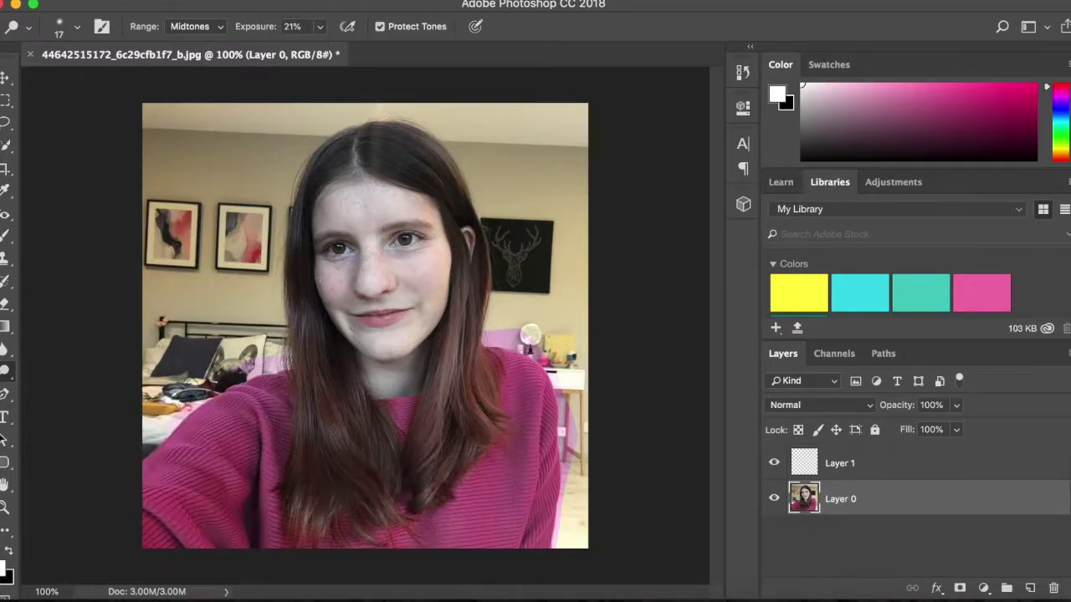
pyautogui.click(77, 27)
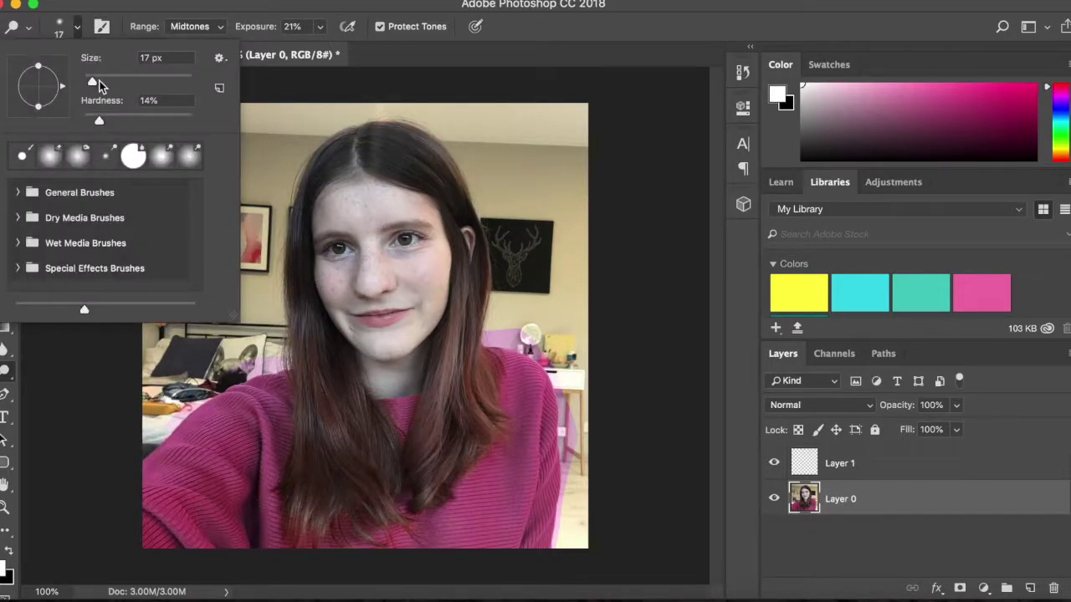
pyautogui.moveTo(92, 84); pyautogui.dragTo(104, 84)
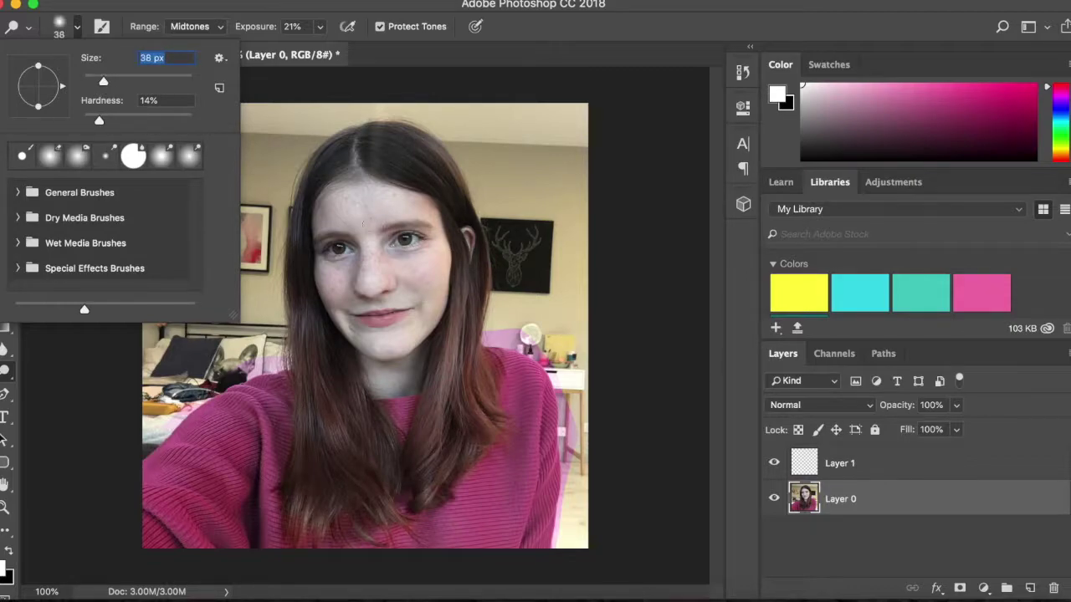
pyautogui.moveTo(104, 84); pyautogui.dragTo(118, 85)
# Step: Lighten the skin on the cheeks, chin and forehead with the Dodge tool, undoing the last stroke near the eye
pyautogui.click(416, 279)
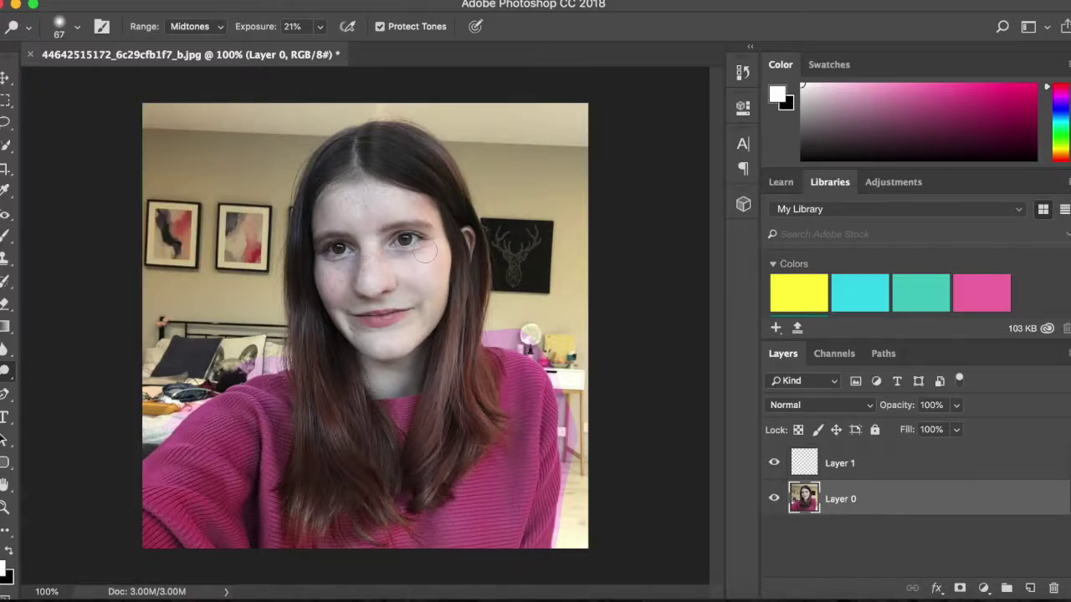
pyautogui.moveTo(418, 319)
pyautogui.mouseDown()
pyautogui.moveTo(345, 262)
pyautogui.moveTo(358, 289)
pyautogui.moveTo(327, 290)
pyautogui.mouseUp()
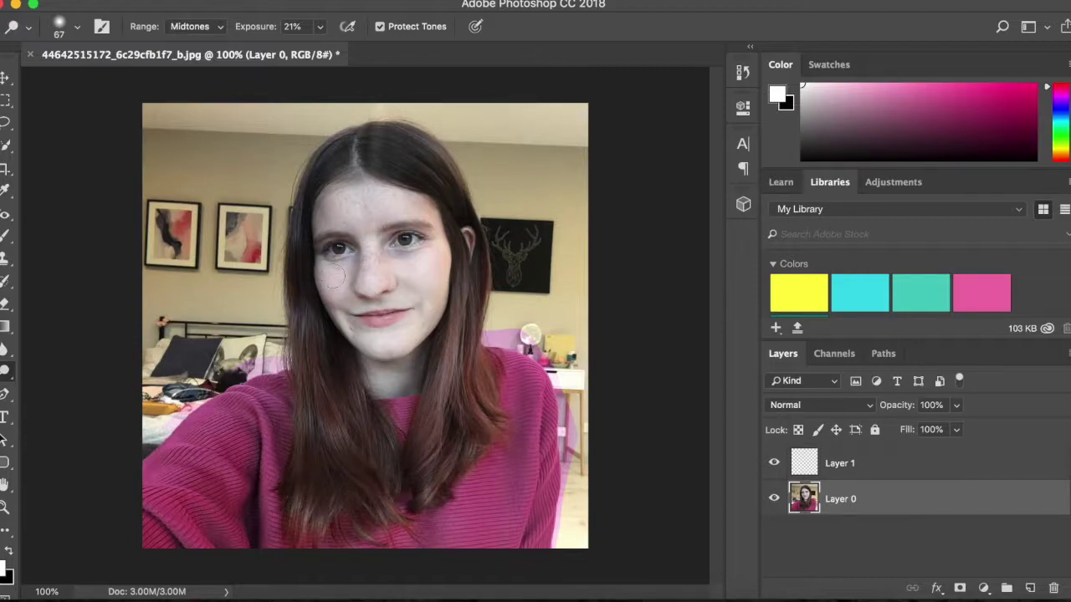
pyautogui.moveTo(404, 267)
pyautogui.mouseDown()
pyautogui.moveTo(350, 202)
pyautogui.moveTo(337, 203)
pyautogui.moveTo(335, 215)
pyautogui.moveTo(414, 218)
pyautogui.mouseUp()
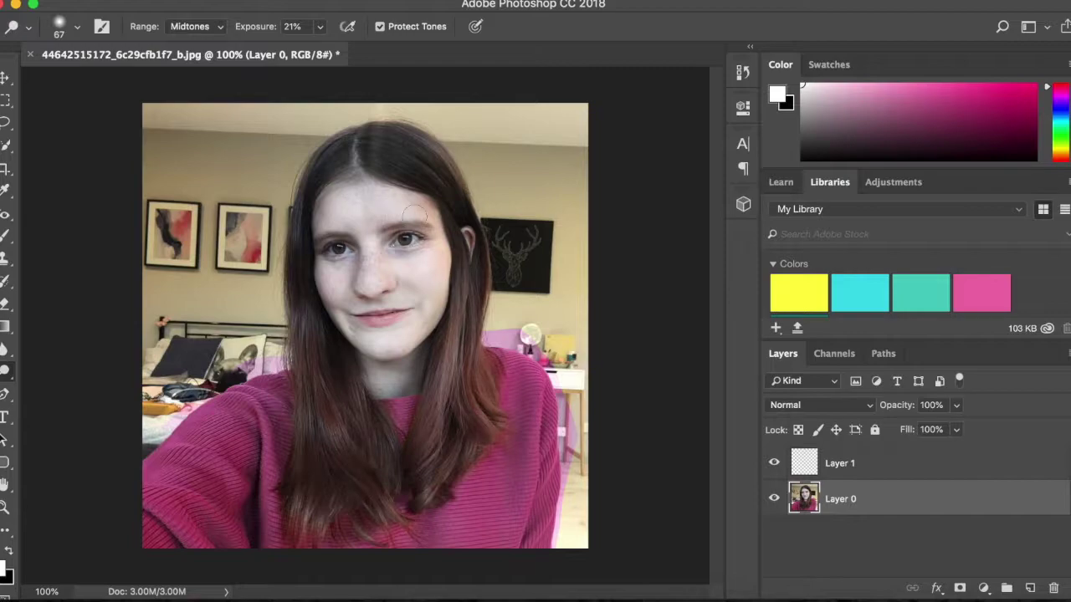
pyautogui.moveTo(355, 195); pyautogui.dragTo(413, 250)
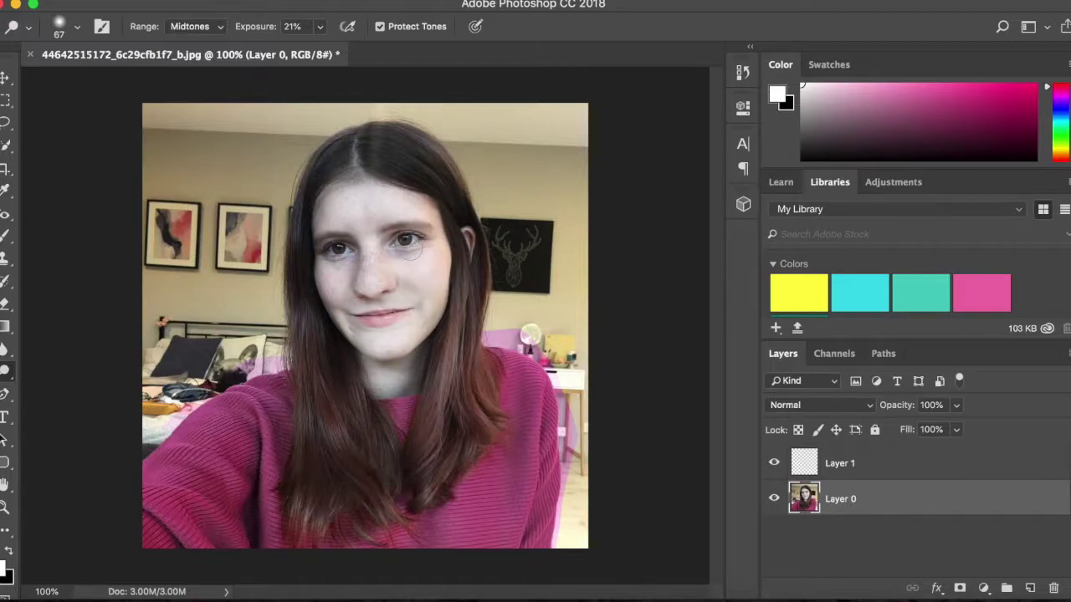
pyautogui.press('super+z')
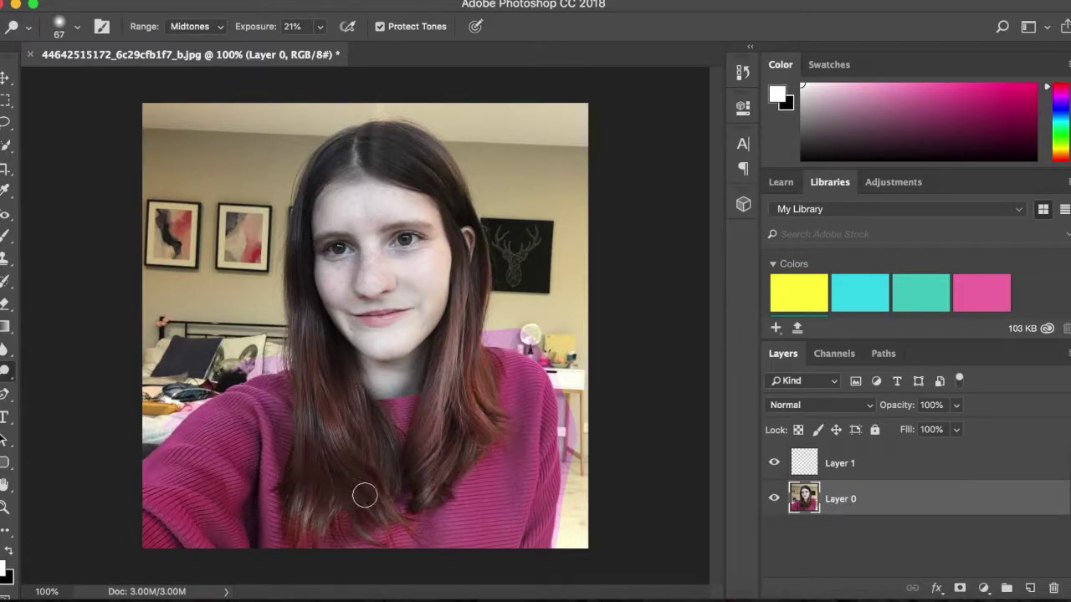
# Step: Darken the hair on both sides of the face with the Burn tool on midtones at 50% exposure
pyautogui.rightClick(8, 374)
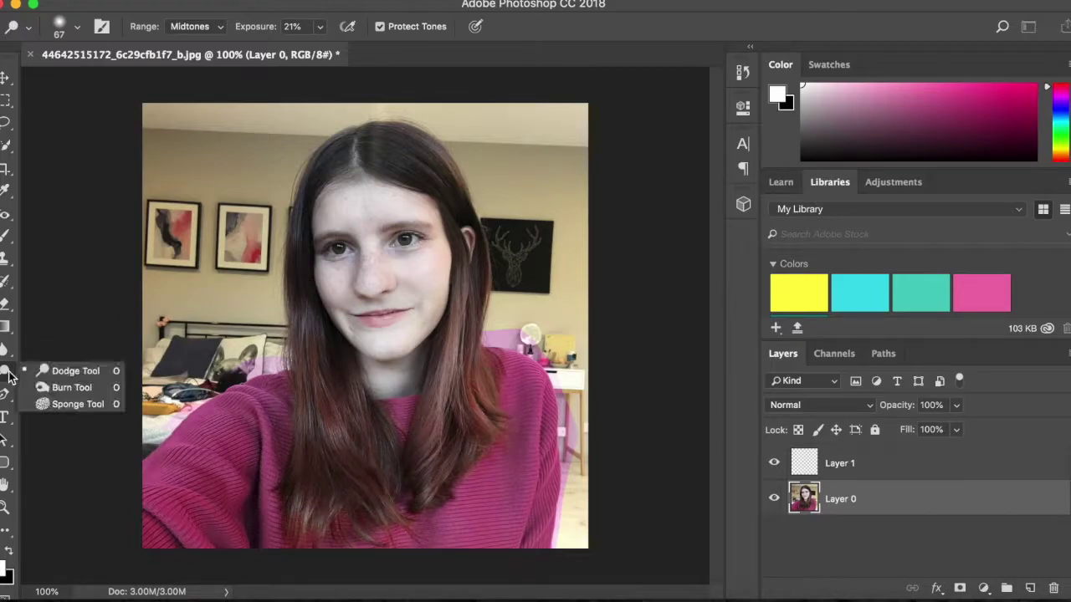
pyautogui.click(57, 389)
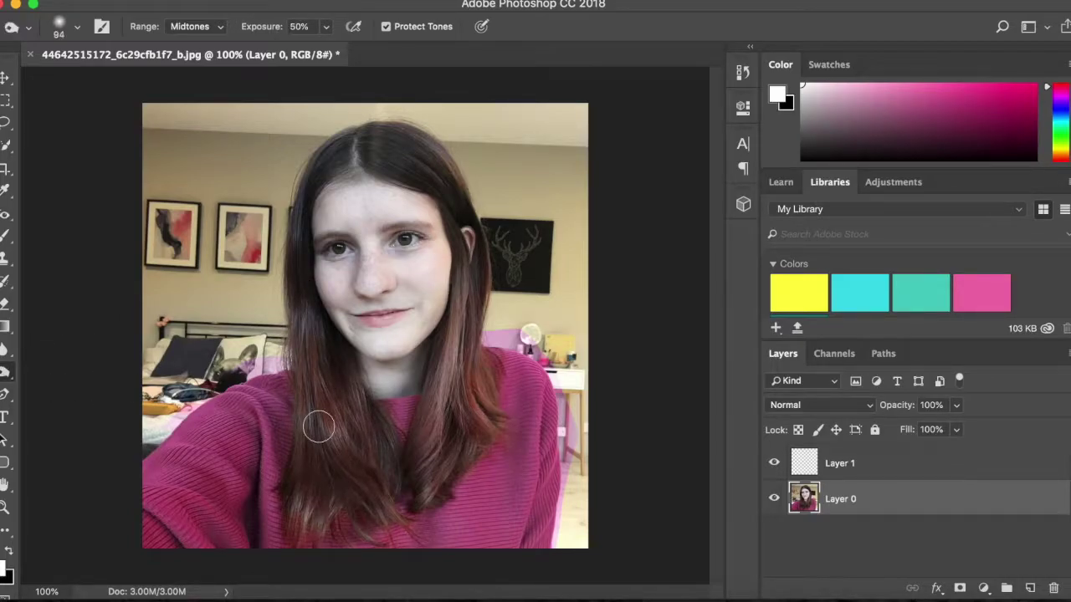
pyautogui.moveTo(339, 429)
pyautogui.mouseDown()
pyautogui.moveTo(371, 499)
pyautogui.moveTo(333, 405)
pyautogui.moveTo(315, 504)
pyautogui.moveTo(340, 429)
pyautogui.moveTo(306, 303)
pyautogui.moveTo(311, 399)
pyautogui.mouseUp()
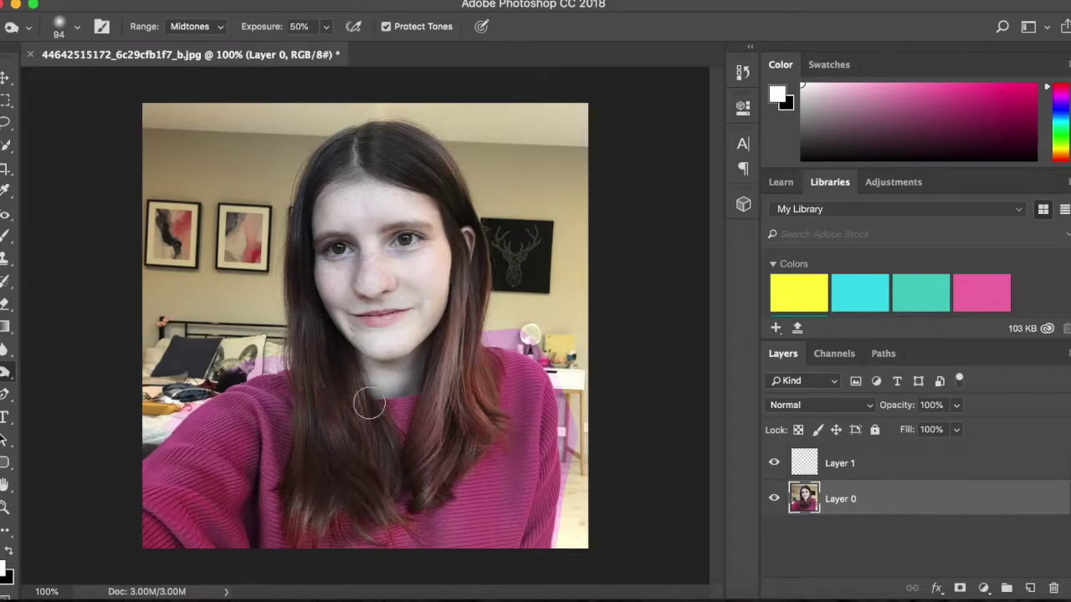
pyautogui.moveTo(441, 373)
pyautogui.mouseDown()
pyautogui.moveTo(415, 500)
pyautogui.moveTo(310, 505)
pyautogui.moveTo(294, 490)
pyautogui.mouseUp()
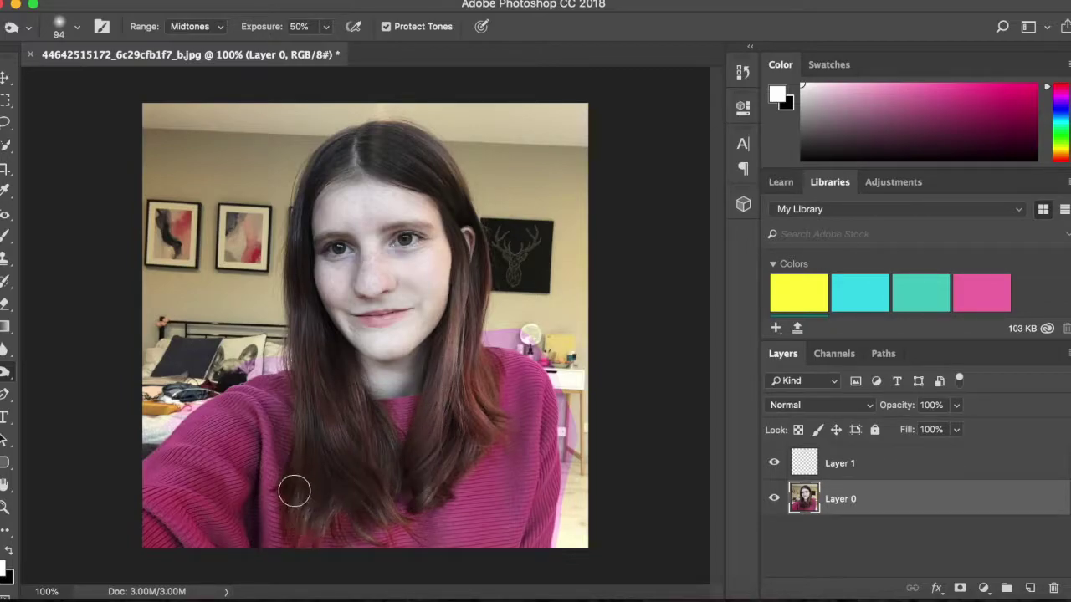
pyautogui.moveTo(442, 402)
pyautogui.mouseDown()
pyautogui.moveTo(449, 342)
pyautogui.moveTo(442, 365)
pyautogui.mouseUp()
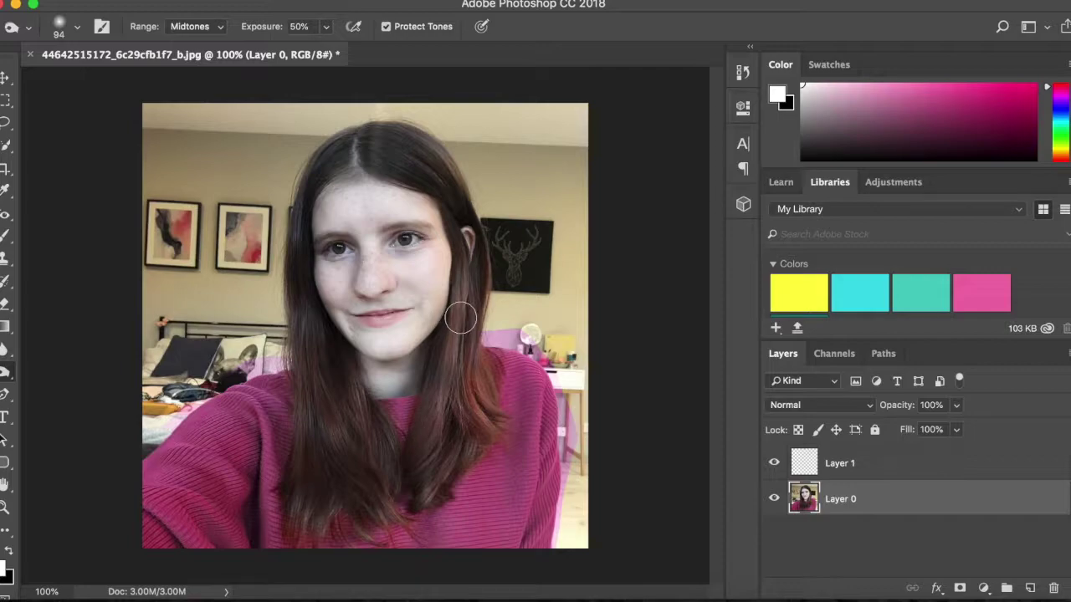
# Step: Paint over the lips on Layer 1 in dark pink with a 20 px brush
pyautogui.click(928, 467)
pyautogui.click(928, 110)
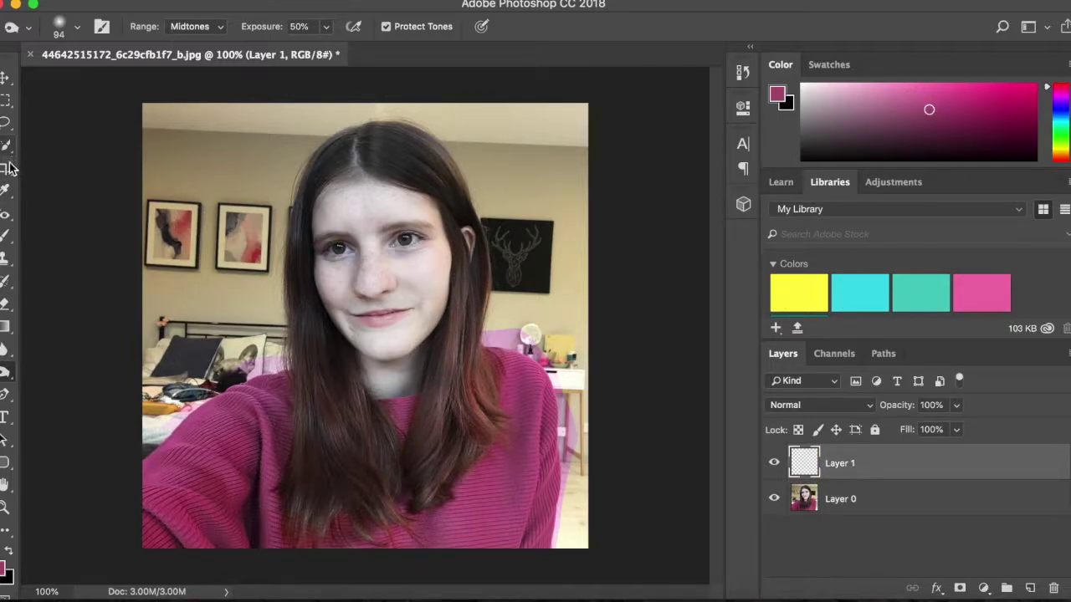
pyautogui.click(5, 236)
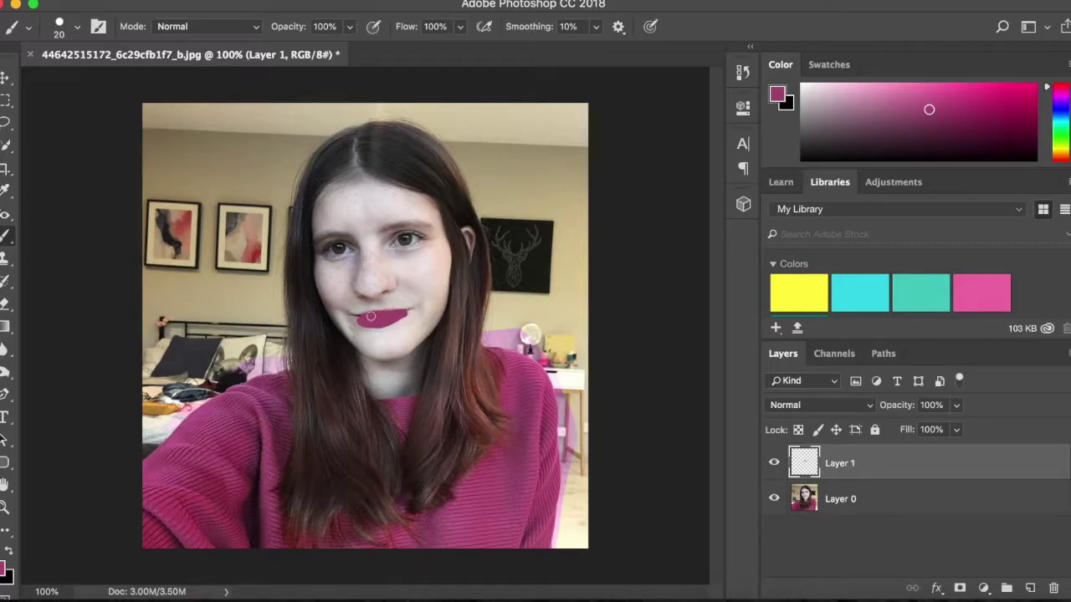
# Step: Soften the painted lip colour with a Gaussian Blur of 30.3 pixels radius
pyautogui.click(405, 0)
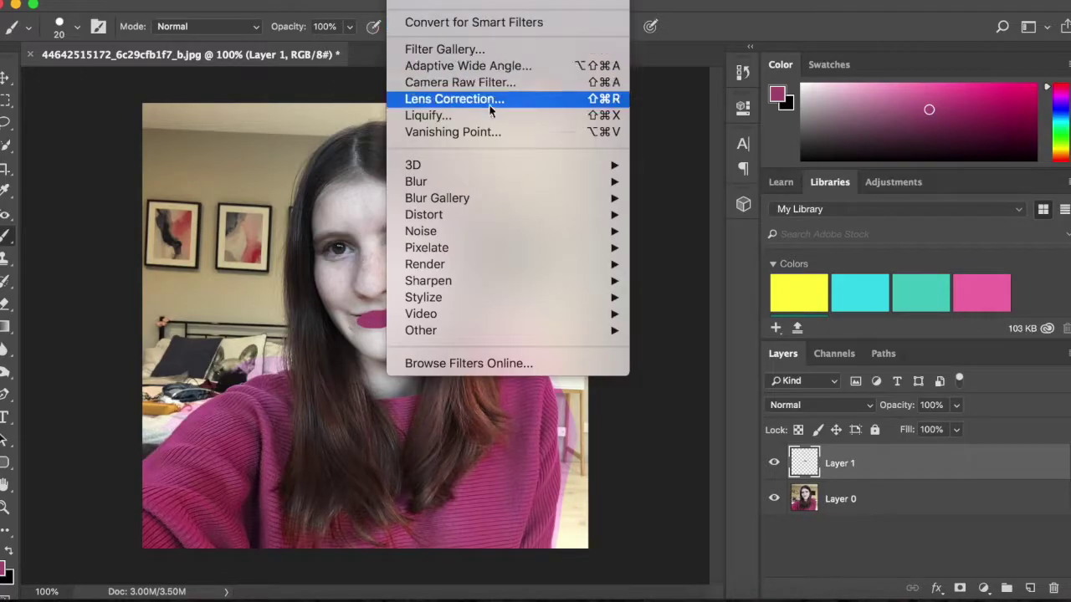
pyautogui.moveTo(490, 185)
pyautogui.click(713, 246)
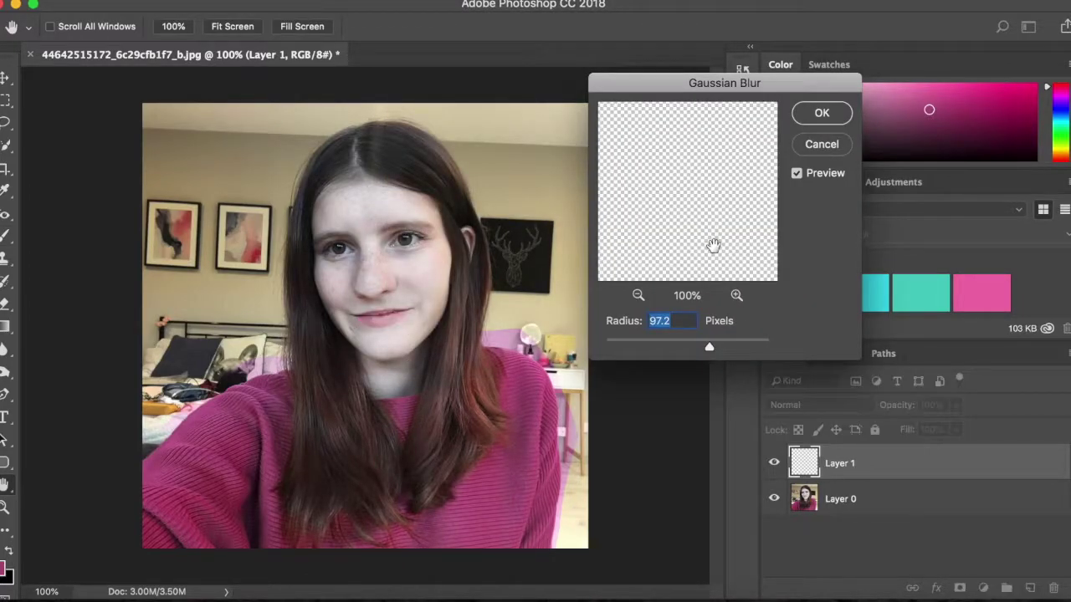
pyautogui.click(684, 342)
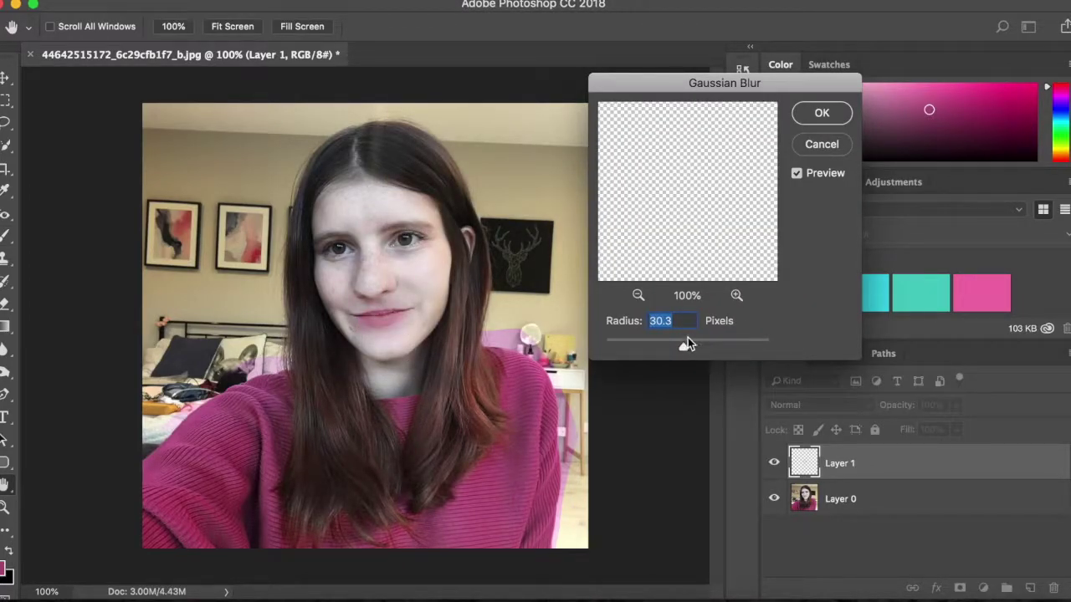
pyautogui.click(822, 112)
# Step: Erase the blurred pink that spills around the lips, and toggle Layer 1's visibility to compare the result
pyautogui.click(6, 304)
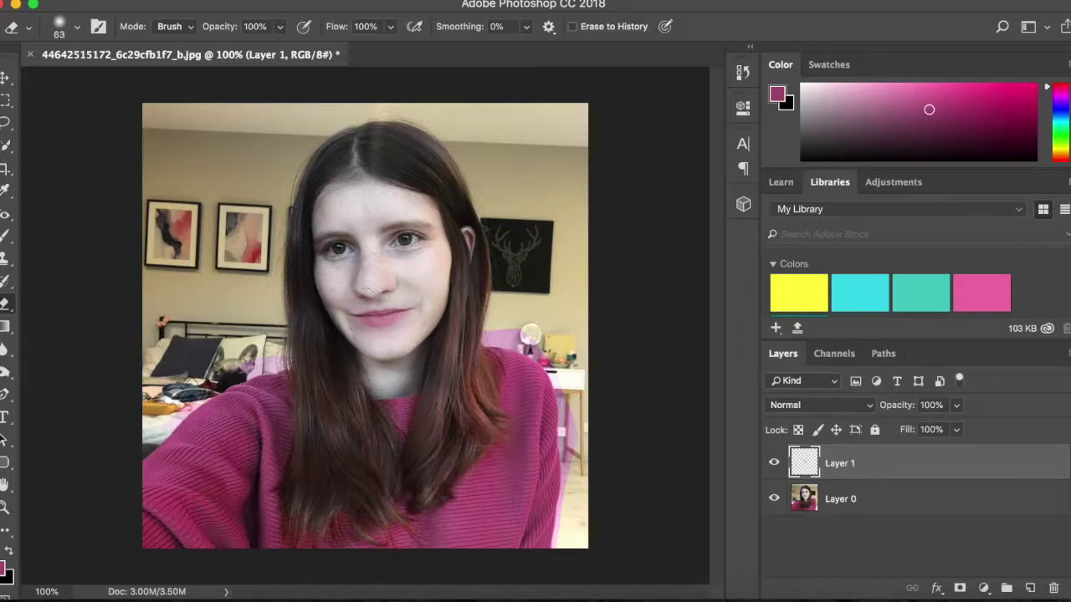
pyautogui.moveTo(413, 318); pyautogui.dragTo(372, 339)
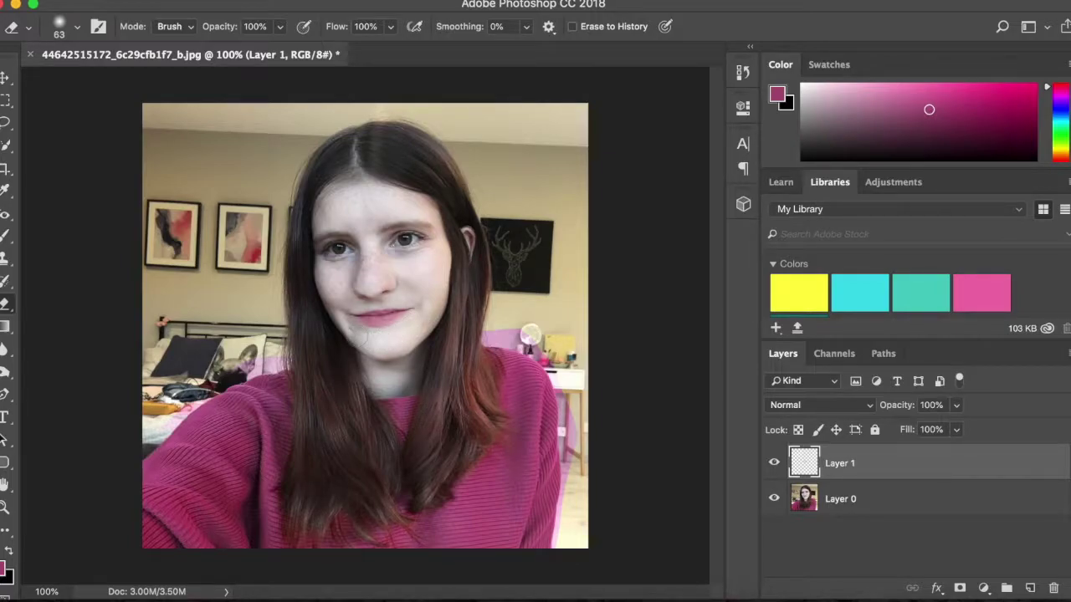
pyautogui.click(774, 463)
pyautogui.click(776, 465)
# Step: Add a new layer and paint a lighter pink spot on each cheek with a 20 px brush
pyautogui.click(1030, 588)
pyautogui.click(886, 100)
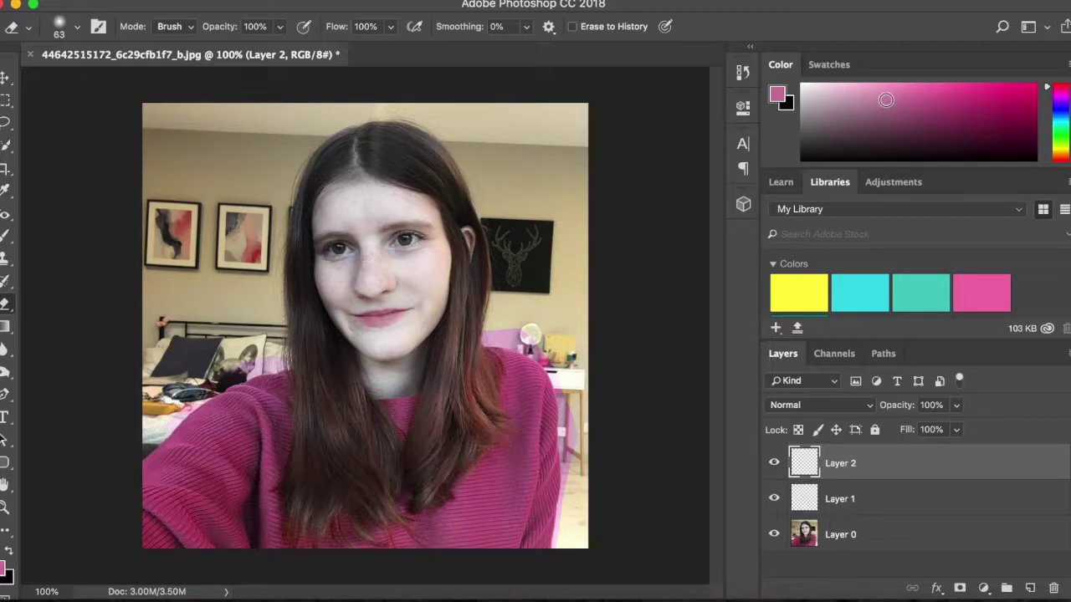
pyautogui.click(5, 237)
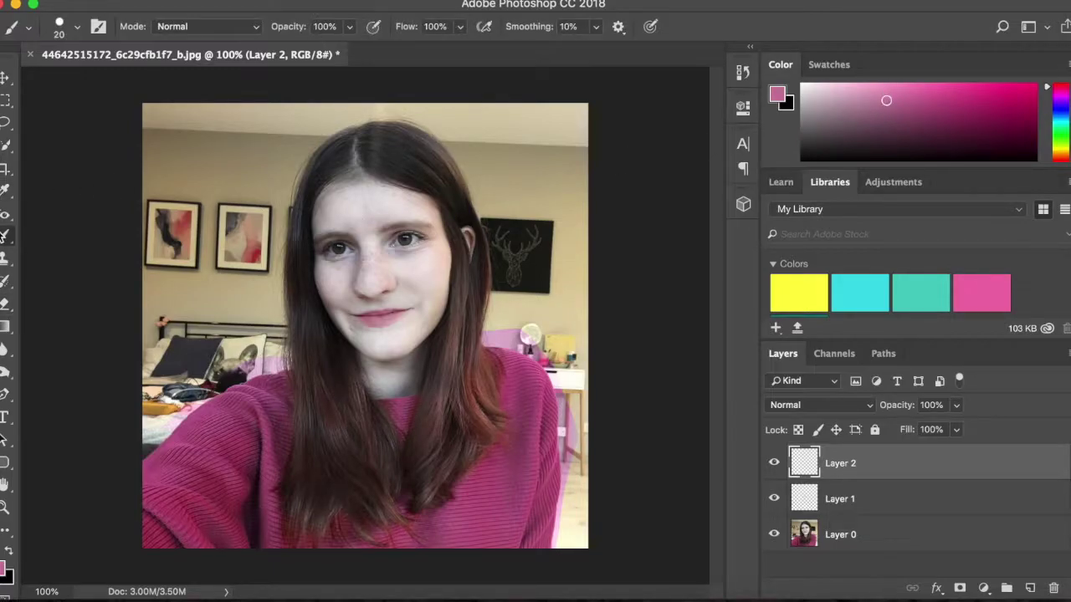
pyautogui.moveTo(416, 268); pyautogui.dragTo(421, 274)
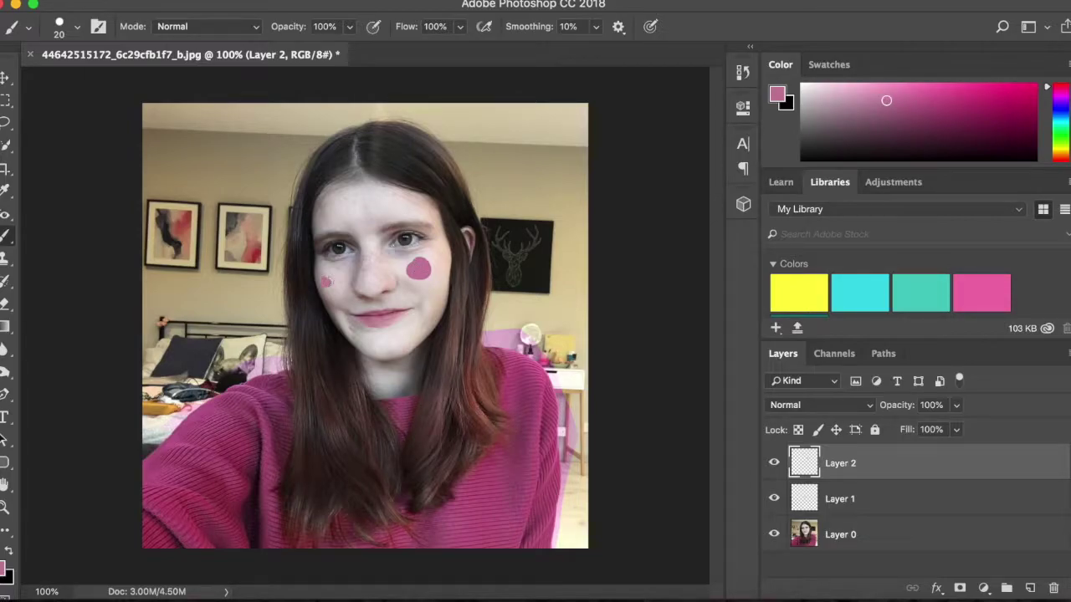
# Step: Soften the painted pink cheek spots on Layer 2 into blush with a Gaussian Blur, adjusting the radius against the preview
pyautogui.click(406, 0)
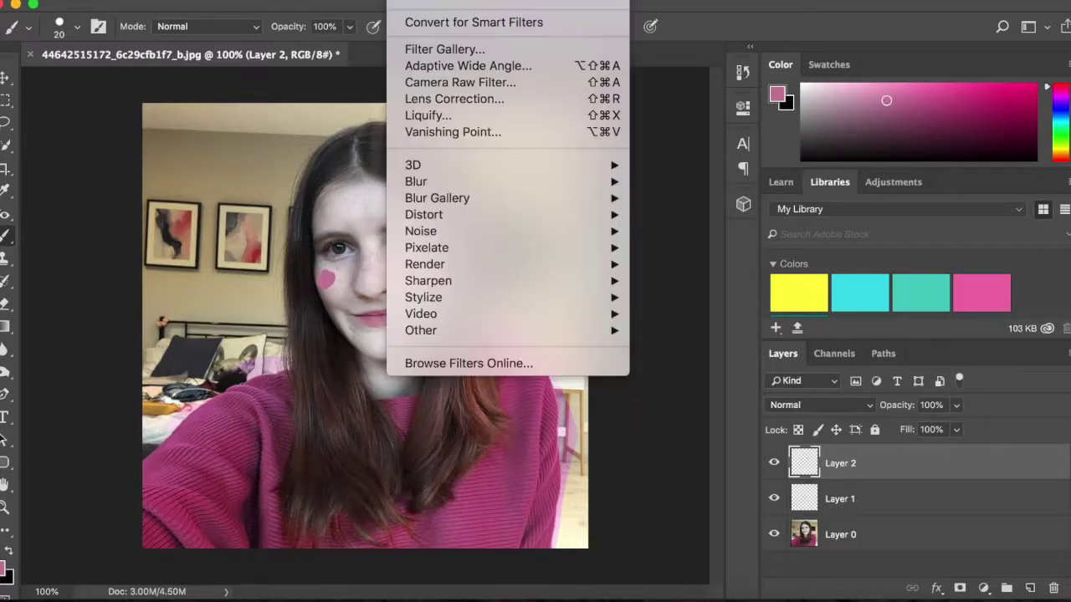
pyautogui.moveTo(483, 187)
pyautogui.click(690, 249)
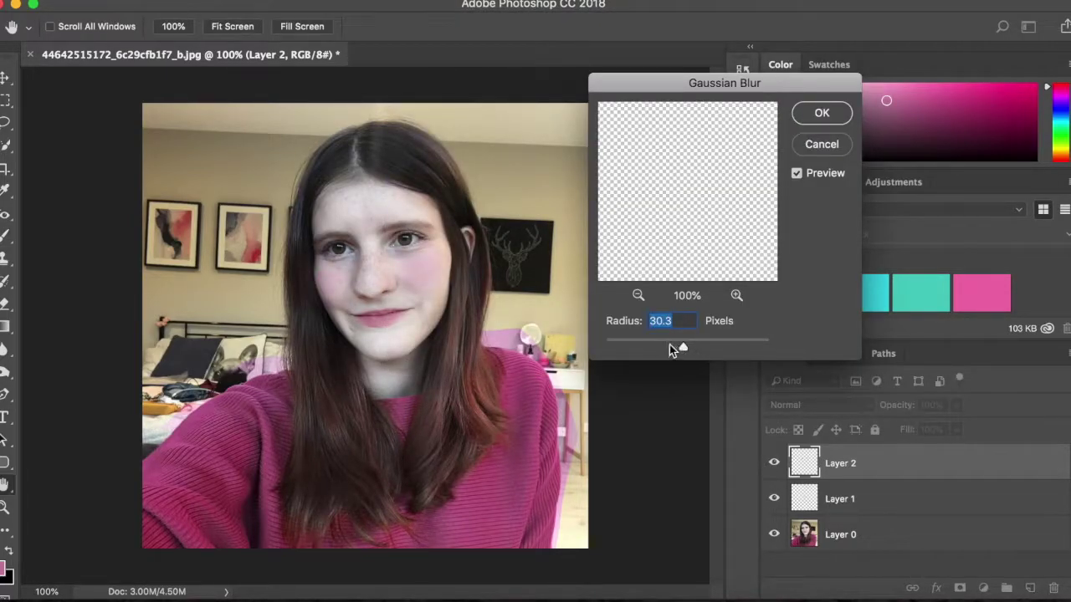
pyautogui.moveTo(672, 338); pyautogui.dragTo(682, 338)
pyautogui.moveTo(687, 338); pyautogui.dragTo(686, 343)
pyautogui.click(822, 114)
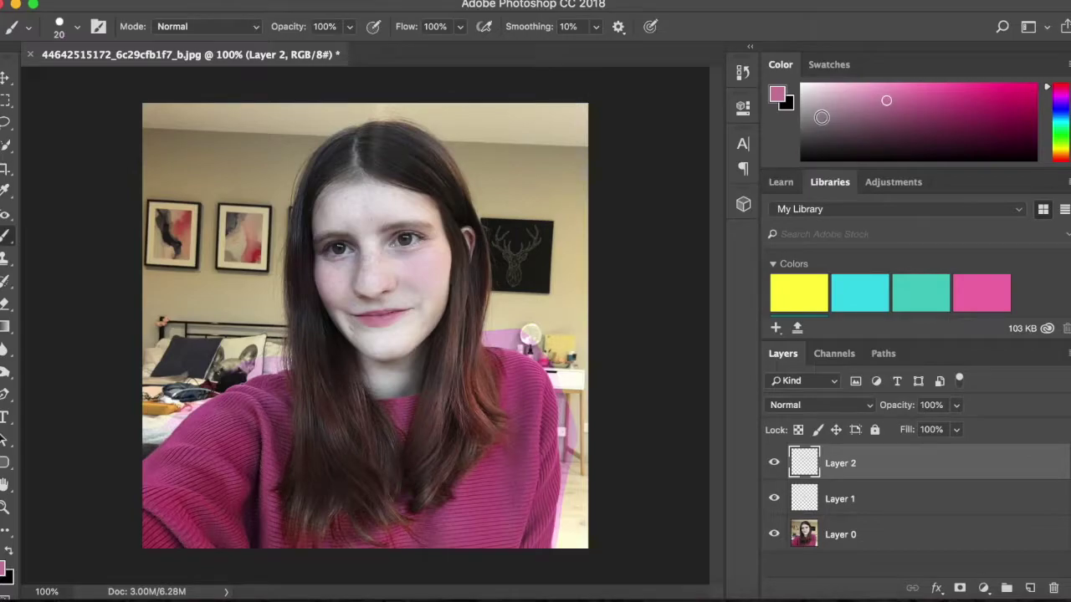
# Step: Paint white cheekbone highlights on a new layer with a 20 px brush and soften them with a 17.6-pixel Gaussian Blur
pyautogui.click(1030, 589)
pyautogui.click(802, 87)
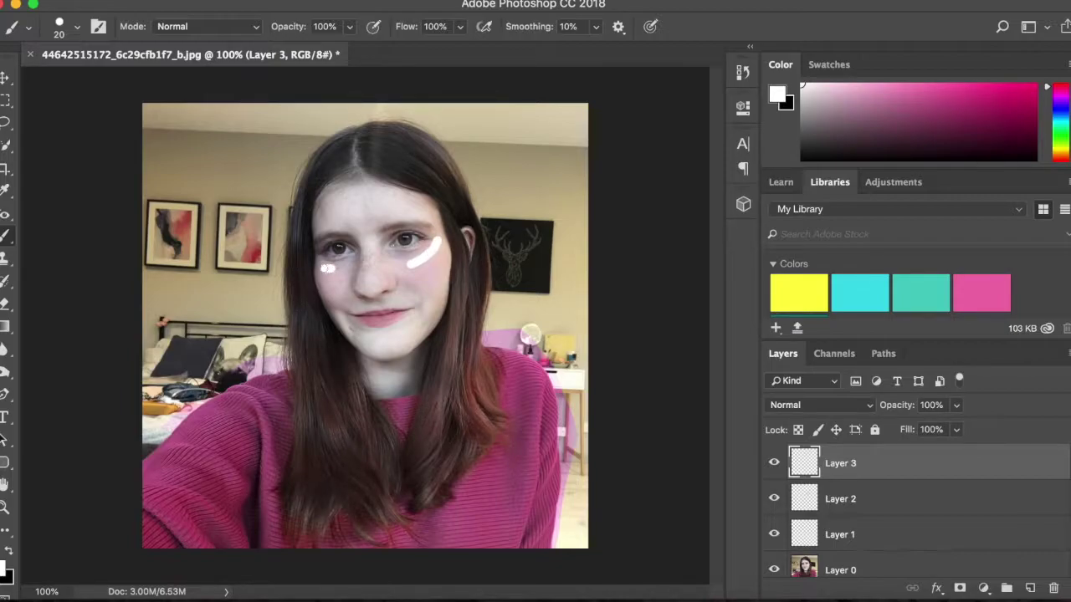
pyautogui.click(397, 0)
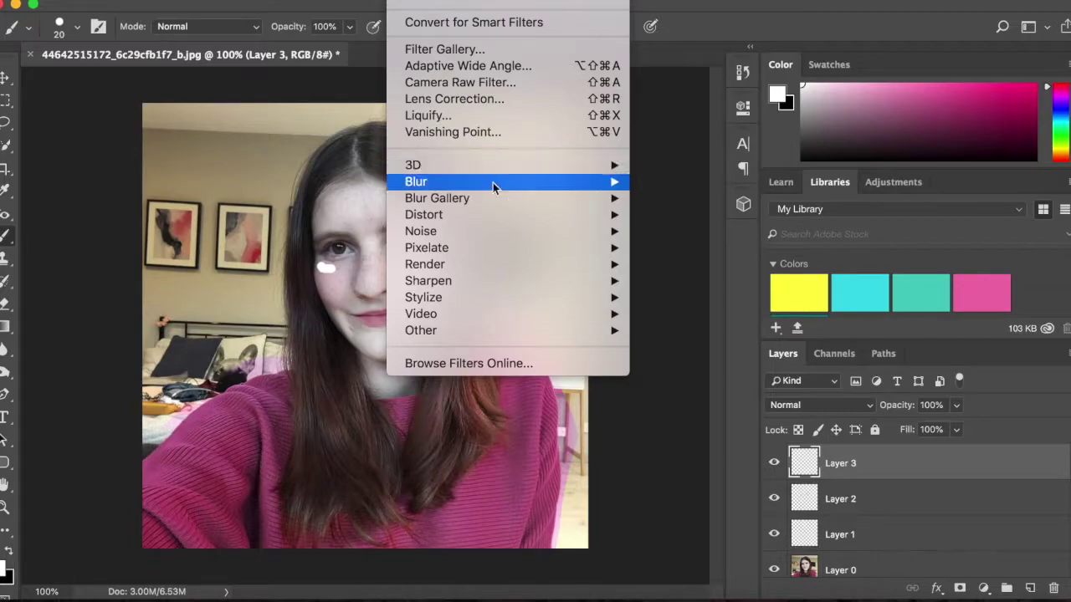
pyautogui.moveTo(548, 184)
pyautogui.click(702, 253)
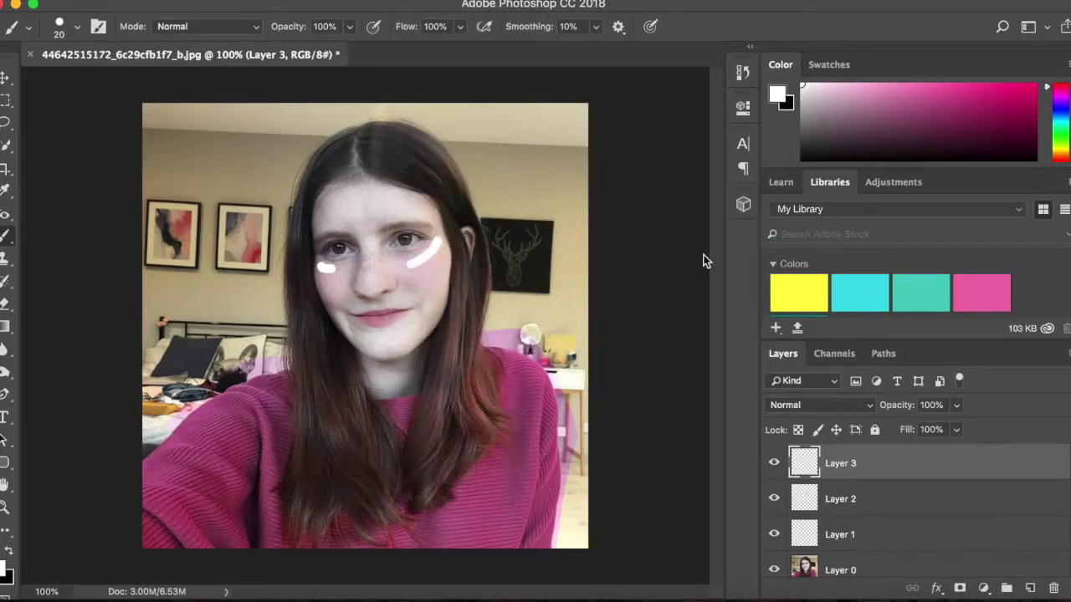
pyautogui.moveTo(663, 341); pyautogui.dragTo(661, 340)
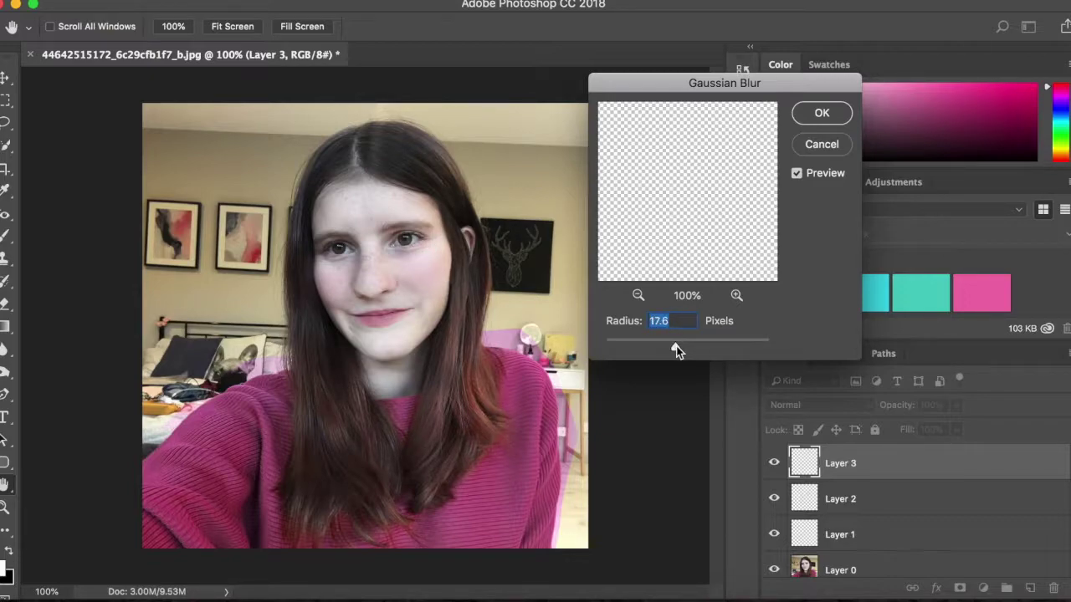
pyautogui.click(821, 113)
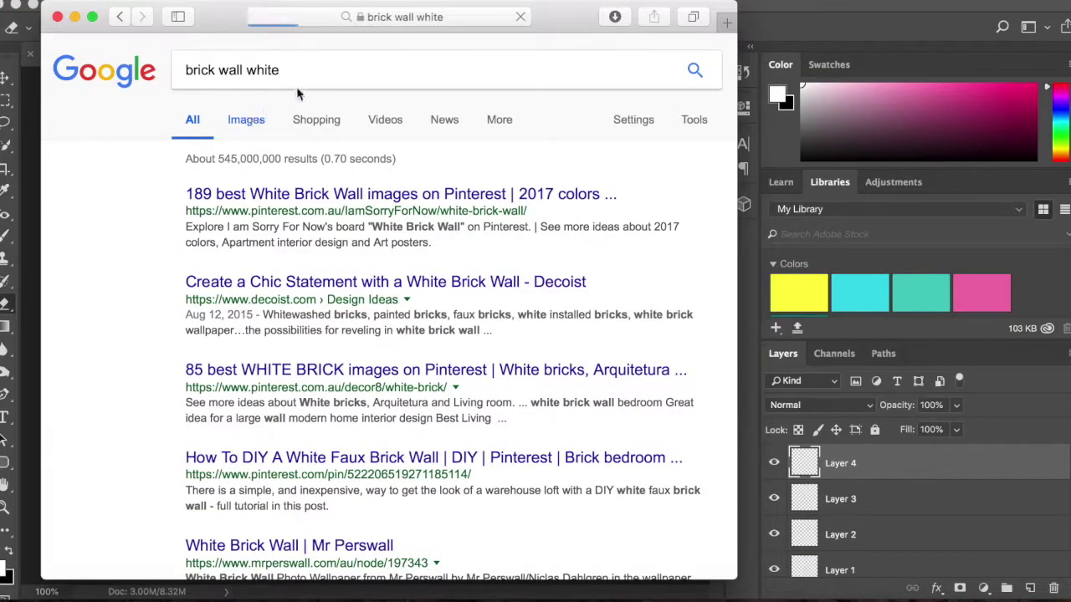
# Step: In the browser, find a square white brick wall texture among the "brick wall white" image results and save it
pyautogui.click(244, 120)
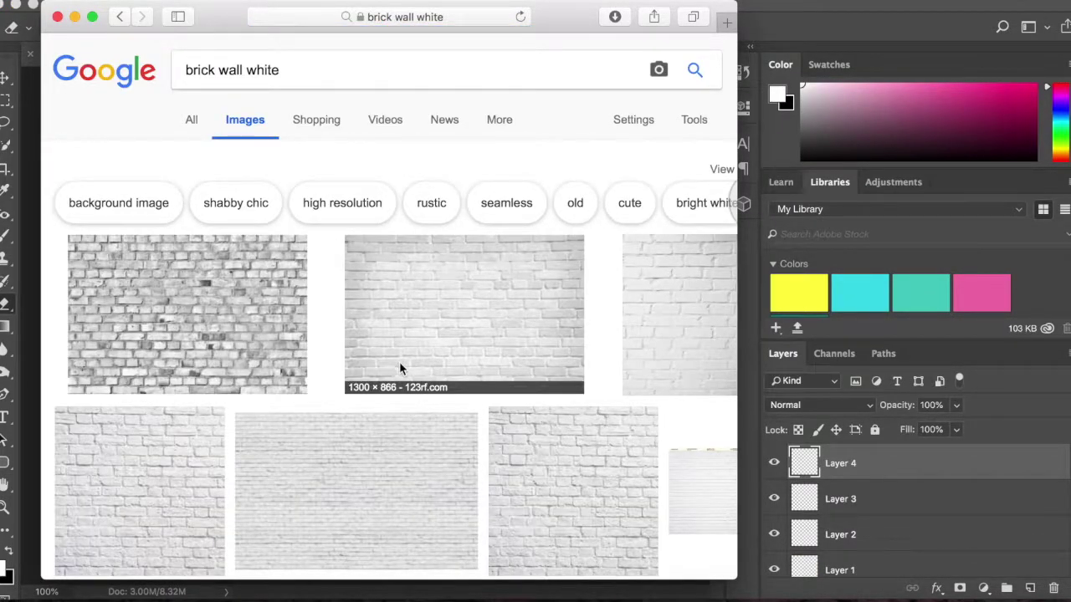
pyautogui.click(399, 361)
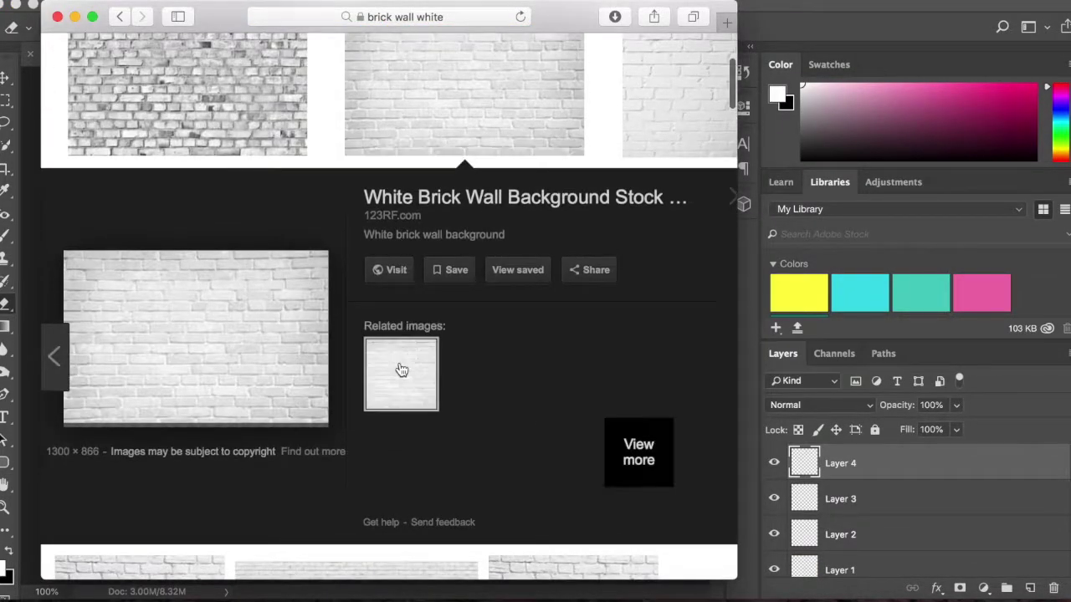
pyautogui.click(482, 360)
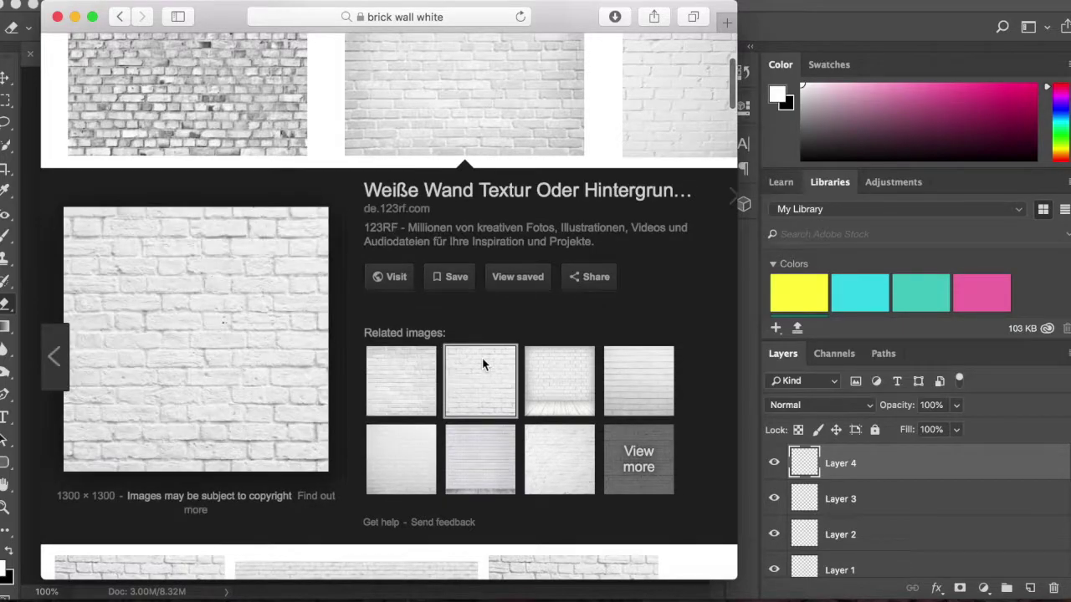
pyautogui.rightClick(299, 351)
pyautogui.click(376, 469)
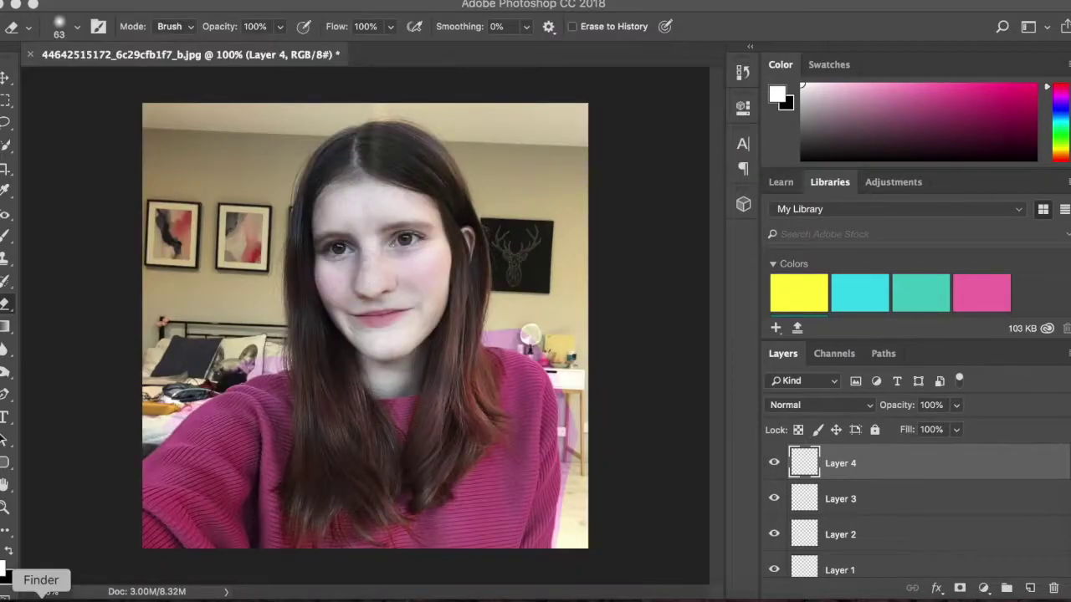
# Step: Place the saved white brick wall image into the Photoshop portrait document and enlarge it to cover the whole canvas
pyautogui.click(39, 596)
pyautogui.moveTo(185, 149); pyautogui.dragTo(522, 157)
pyautogui.moveTo(300, 256); pyautogui.dragTo(131, 71)
pyautogui.moveTo(434, 395); pyautogui.dragTo(707, 569)
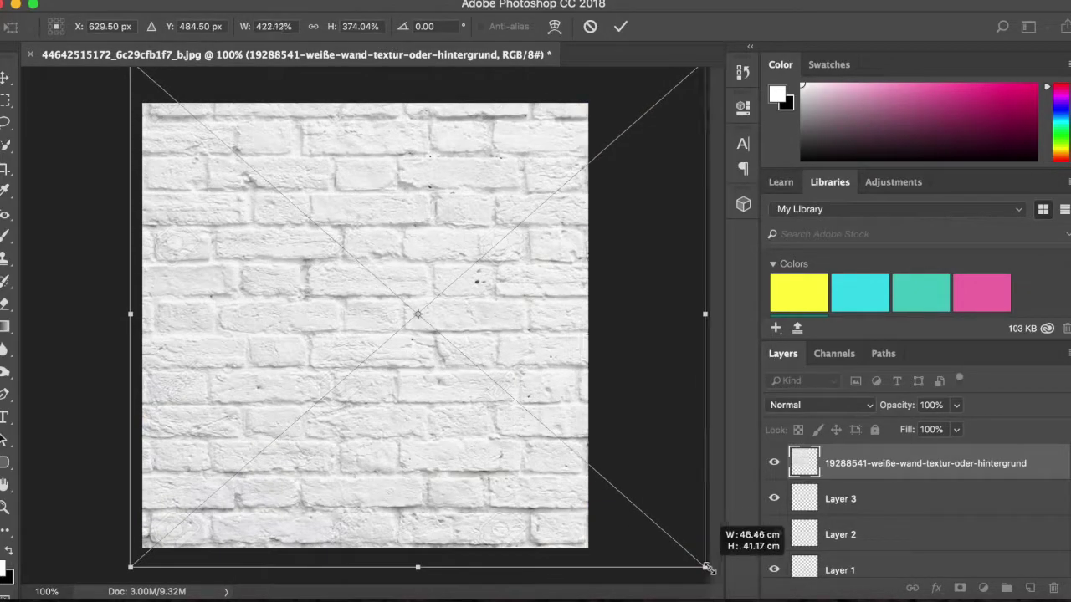
pyautogui.click(618, 25)
# Step: Move the brick wall layer beneath Layer 0 and erase most of Layer 0's room background with a soft 153 px eraser
pyautogui.moveTo(897, 466); pyautogui.dragTo(898, 585)
pyautogui.moveTo(883, 479); pyautogui.dragTo(876, 459)
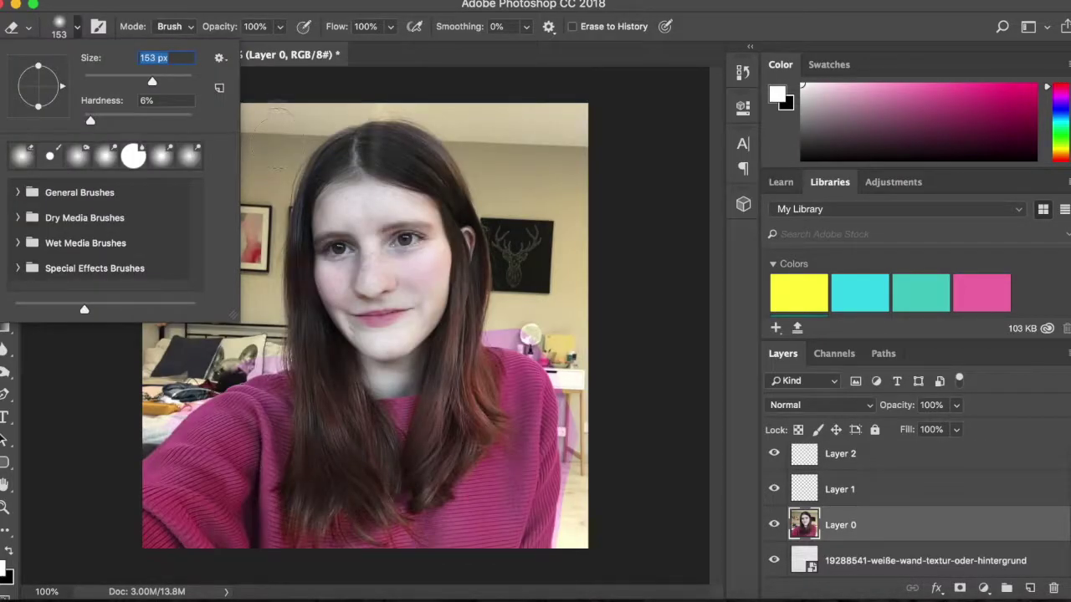
pyautogui.click(278, 132)
pyautogui.moveTo(251, 146)
pyautogui.mouseDown()
pyautogui.moveTo(216, 94)
pyautogui.moveTo(141, 132)
pyautogui.moveTo(189, 88)
pyautogui.moveTo(182, 172)
pyautogui.moveTo(212, 142)
pyautogui.moveTo(191, 250)
pyautogui.moveTo(200, 310)
pyautogui.moveTo(163, 380)
pyautogui.moveTo(183, 311)
pyautogui.moveTo(160, 341)
pyautogui.moveTo(152, 175)
pyautogui.mouseUp()
pyautogui.moveTo(177, 246)
pyautogui.mouseDown()
pyautogui.moveTo(219, 159)
pyautogui.moveTo(216, 230)
pyautogui.moveTo(251, 159)
pyautogui.moveTo(260, 184)
pyautogui.moveTo(285, 115)
pyautogui.moveTo(268, 142)
pyautogui.moveTo(297, 113)
pyautogui.moveTo(278, 148)
pyautogui.moveTo(315, 106)
pyautogui.moveTo(439, 87)
pyautogui.moveTo(441, 103)
pyautogui.moveTo(532, 138)
pyautogui.moveTo(556, 117)
pyautogui.moveTo(569, 205)
pyautogui.moveTo(531, 201)
pyautogui.moveTo(506, 146)
pyautogui.moveTo(478, 133)
pyautogui.moveTo(511, 176)
pyautogui.moveTo(527, 247)
pyautogui.moveTo(590, 364)
pyautogui.moveTo(602, 477)
pyautogui.moveTo(581, 539)
pyautogui.moveTo(599, 461)
pyautogui.moveTo(590, 393)
pyautogui.mouseUp()
pyautogui.moveTo(251, 218)
pyautogui.mouseDown()
pyautogui.moveTo(243, 289)
pyautogui.moveTo(157, 376)
pyautogui.moveTo(190, 351)
pyautogui.mouseUp()
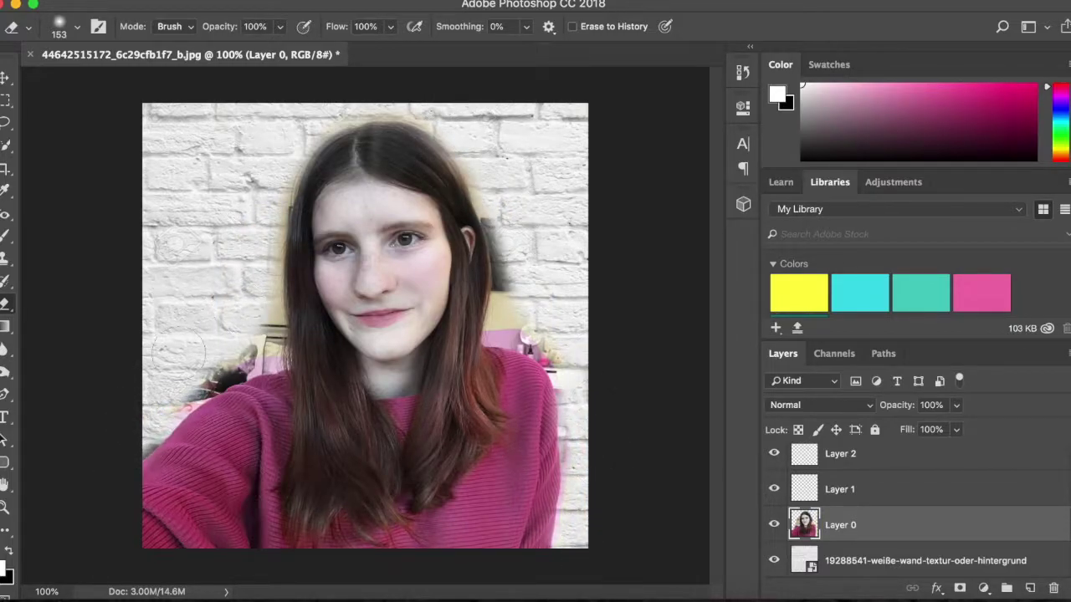
# Step: Erase the leftover room background close to the hair and shoulders on Layer 0 with an 86 px eraser
pyautogui.click(78, 27)
pyautogui.moveTo(513, 258)
pyautogui.mouseDown()
pyautogui.moveTo(510, 292)
pyautogui.moveTo(552, 355)
pyautogui.moveTo(570, 440)
pyautogui.mouseUp()
pyautogui.press('super+z')
pyautogui.moveTo(514, 323)
pyautogui.mouseDown()
pyautogui.moveTo(485, 209)
pyautogui.moveTo(551, 339)
pyautogui.mouseUp()
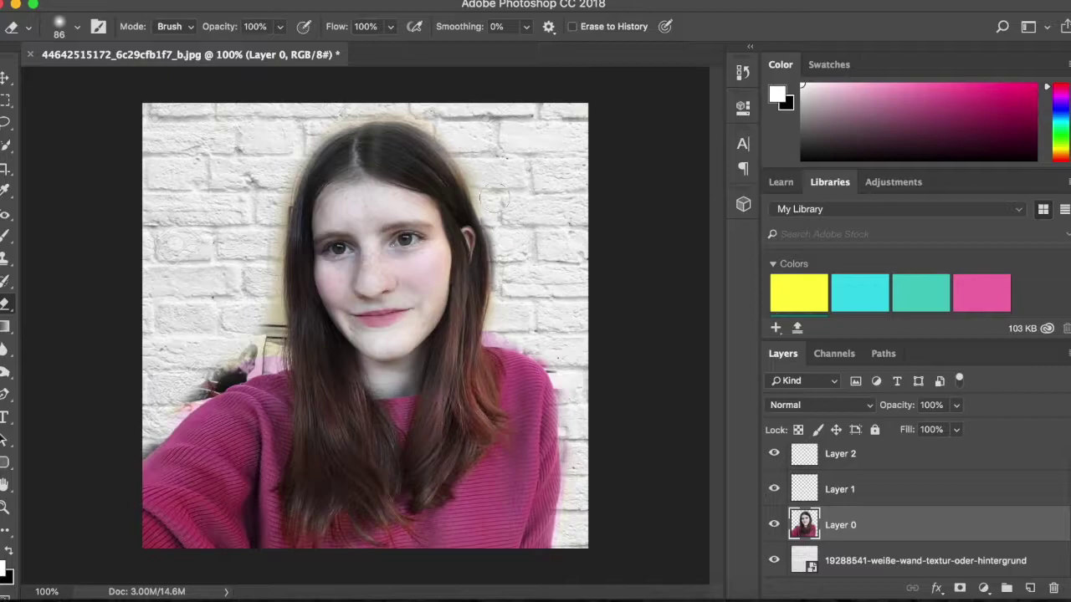
pyautogui.moveTo(494, 198); pyautogui.dragTo(404, 104)
pyautogui.moveTo(280, 167)
pyautogui.mouseDown()
pyautogui.moveTo(268, 359)
pyautogui.moveTo(194, 386)
pyautogui.moveTo(146, 447)
pyautogui.moveTo(191, 387)
pyautogui.mouseUp()
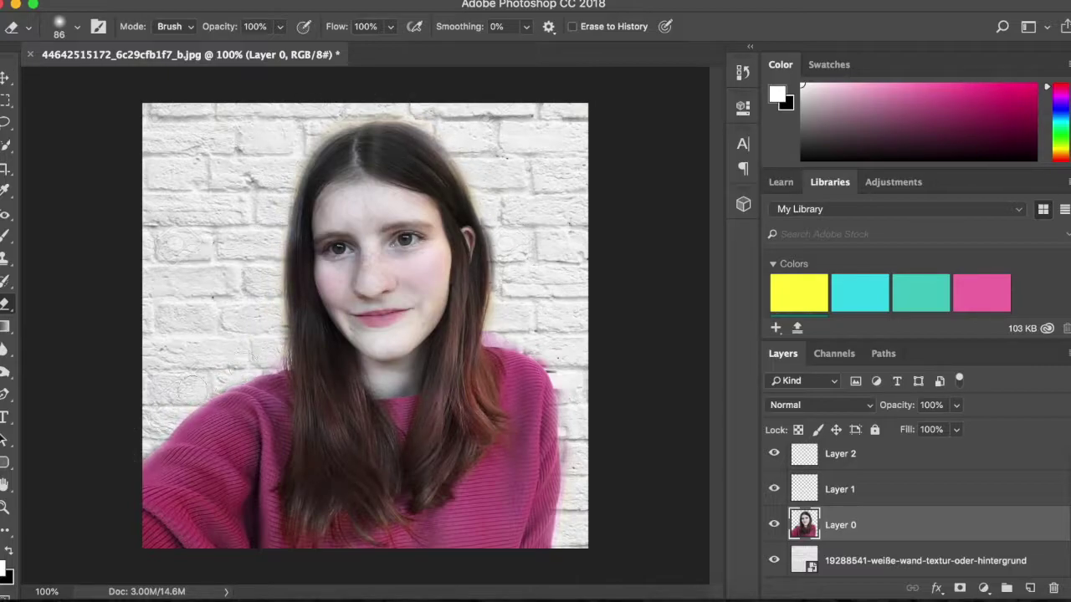
pyautogui.moveTo(478, 168)
pyautogui.mouseDown()
pyautogui.moveTo(446, 131)
pyautogui.moveTo(290, 136)
pyautogui.mouseUp()
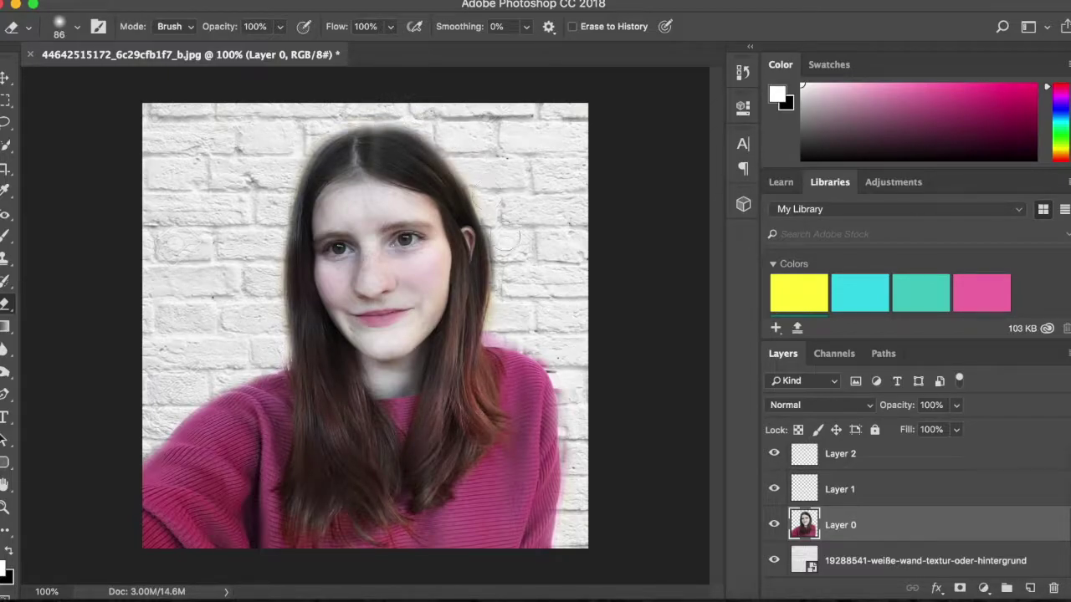